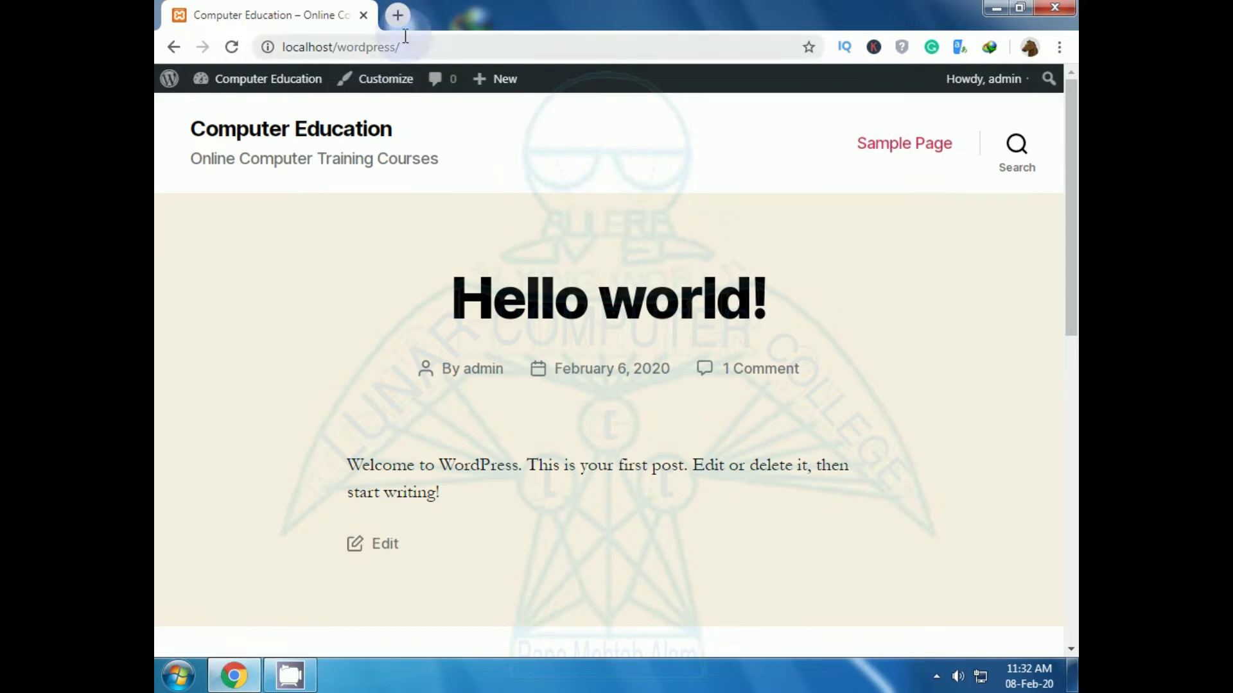
Step: Load localhost/wordpress/wp-login.php in a new tab and sign in with the admin credentials
{"action": "left_click", "coordinate": [398, 15]}
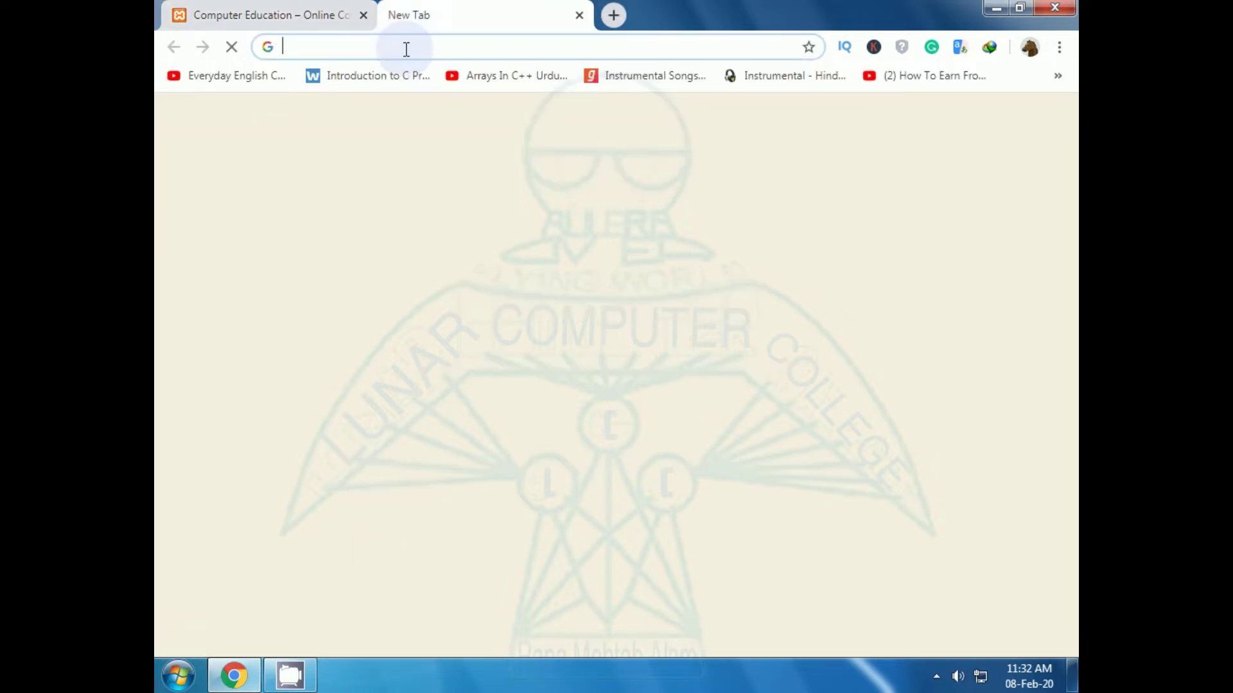
{"action": "type", "text": "localhost/wordpress/wp-login.php"}
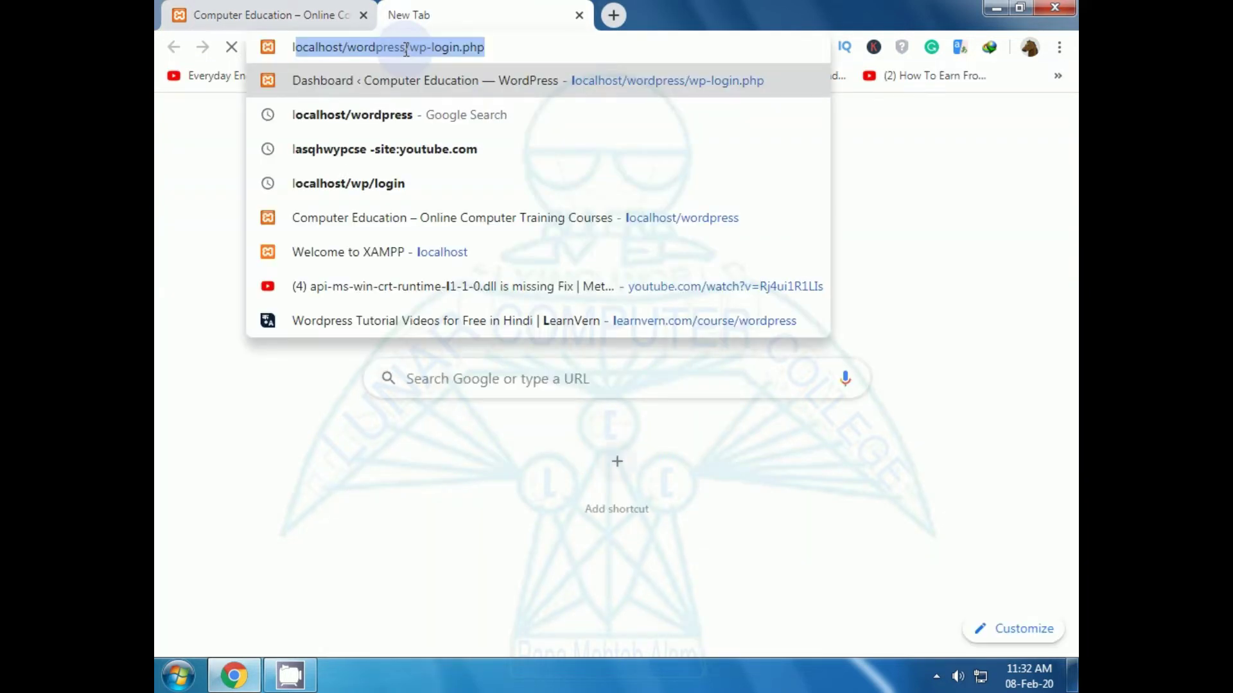
{"action": "key", "text": "End"}
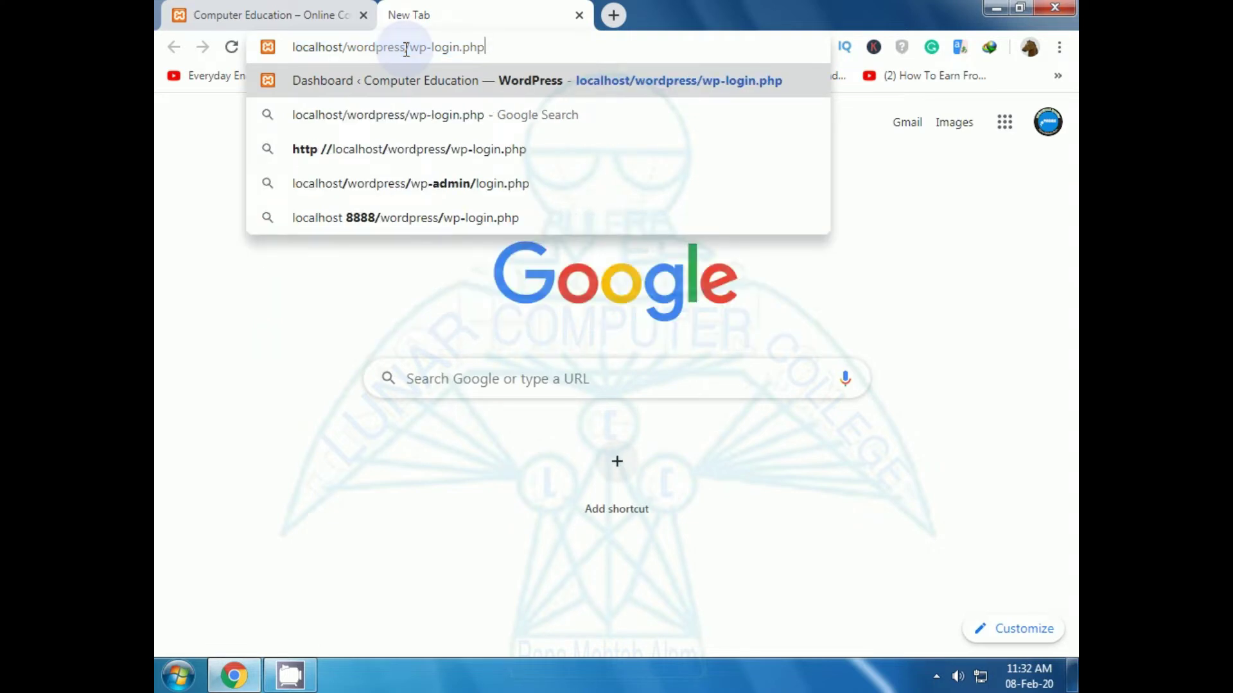
{"action": "key", "text": "Return"}
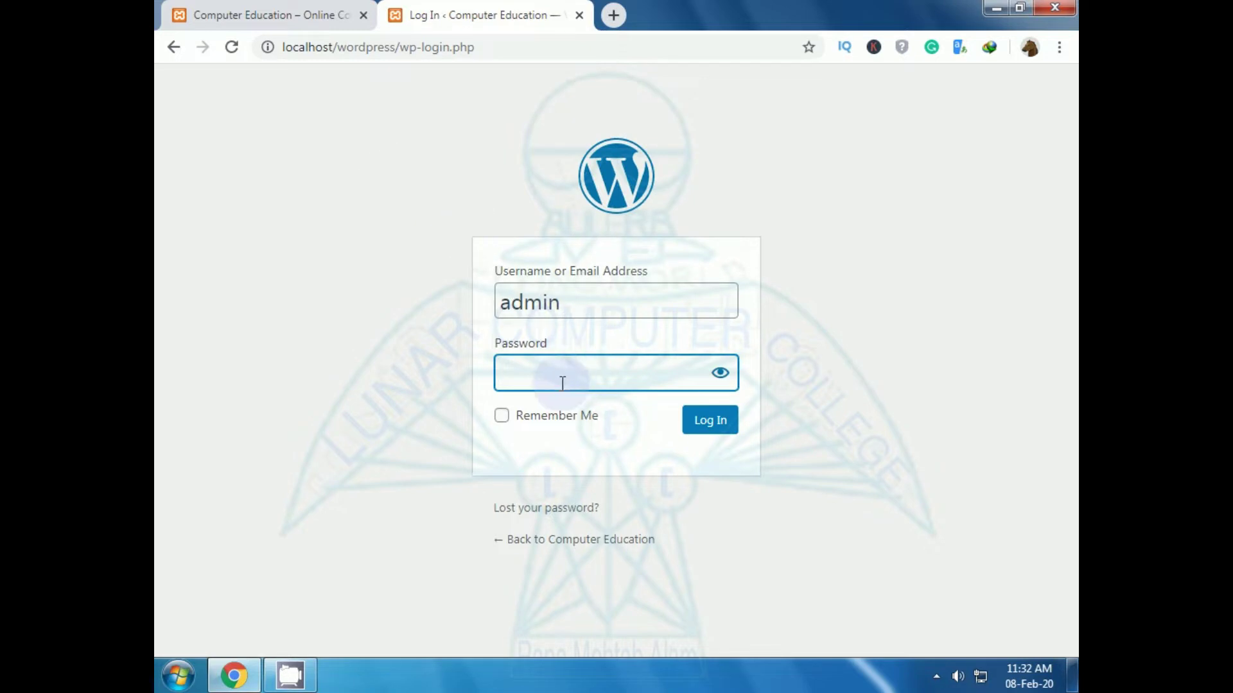
{"action": "type", "text": "adm"}
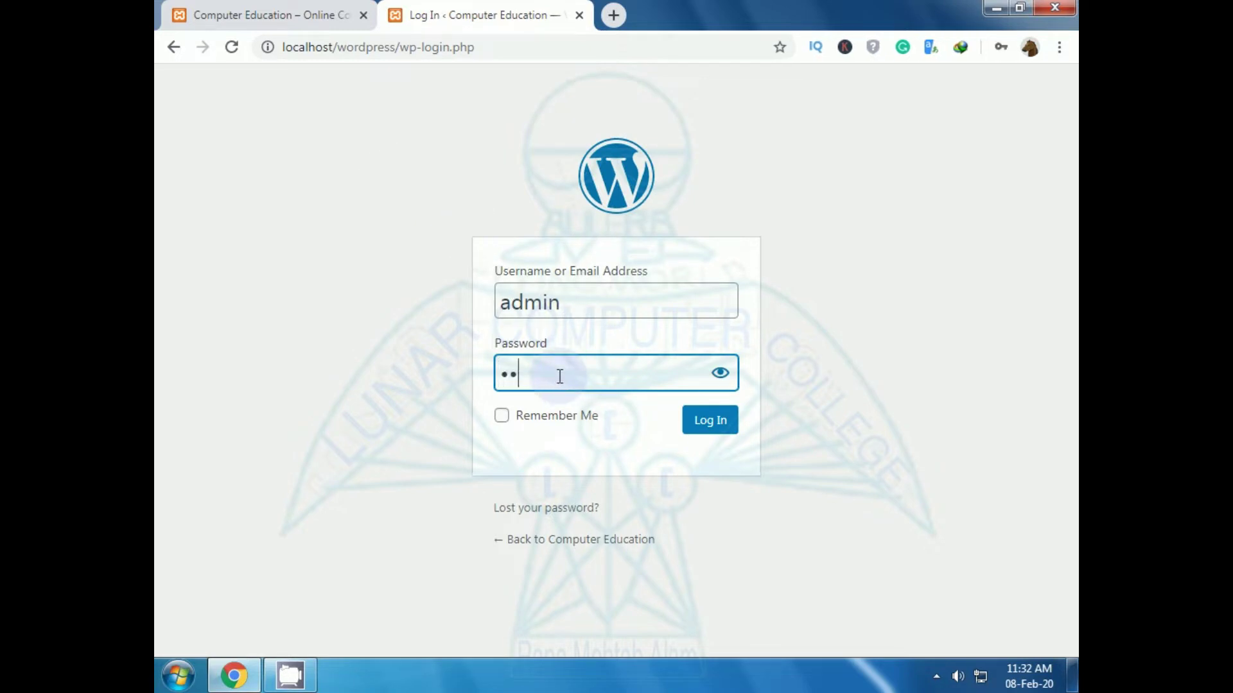
{"action": "type", "text": "in123456"}
{"action": "key", "text": "Return"}
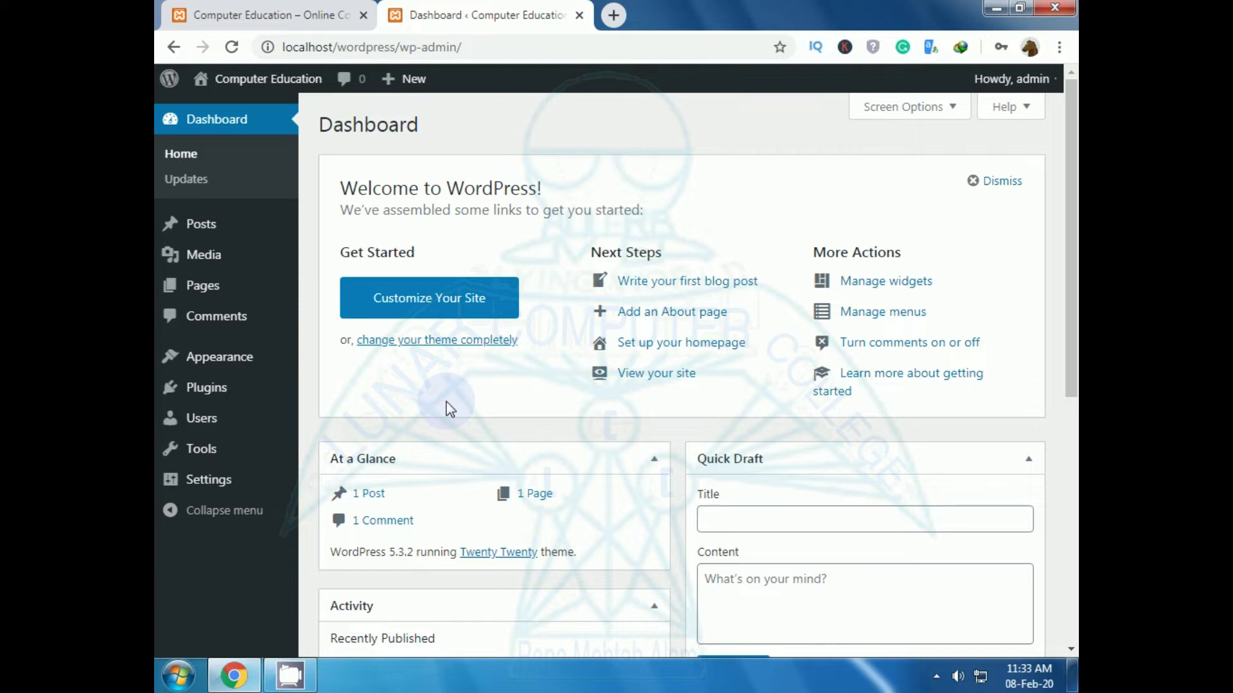
Step: Open the Pages list (Privacy Policy, Sample Page) and start a new page
{"action": "left_click", "coordinate": [197, 292]}
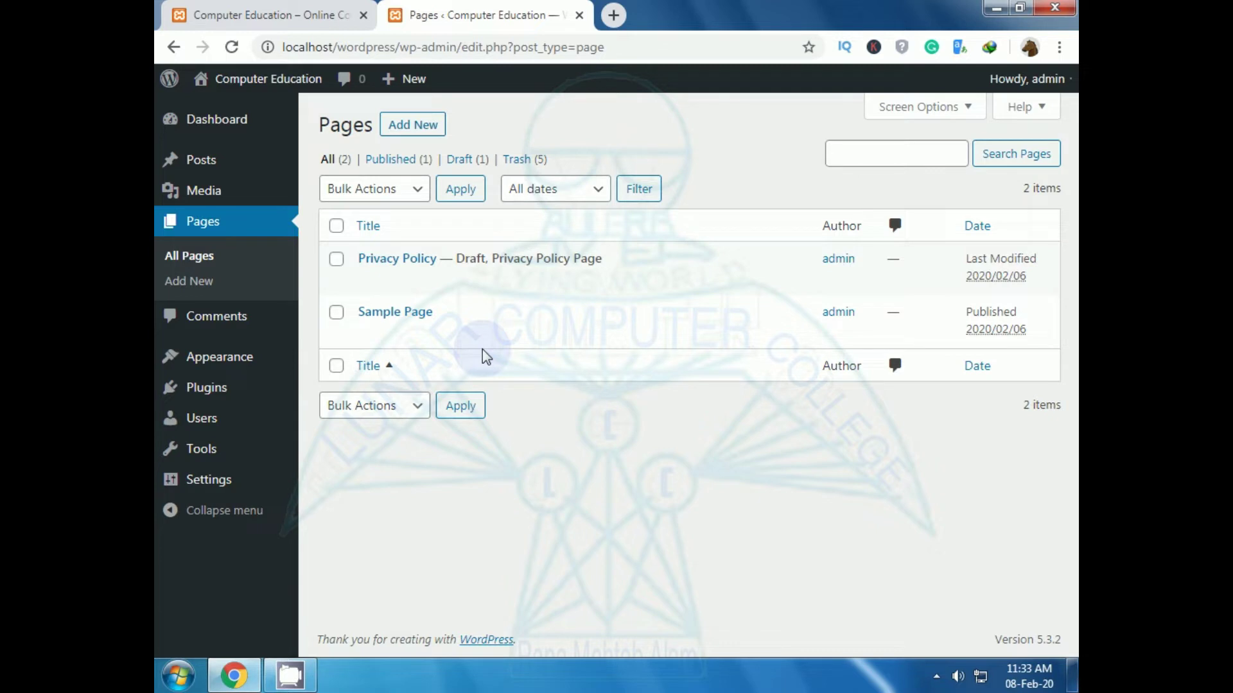
{"action": "left_click", "coordinate": [413, 128]}
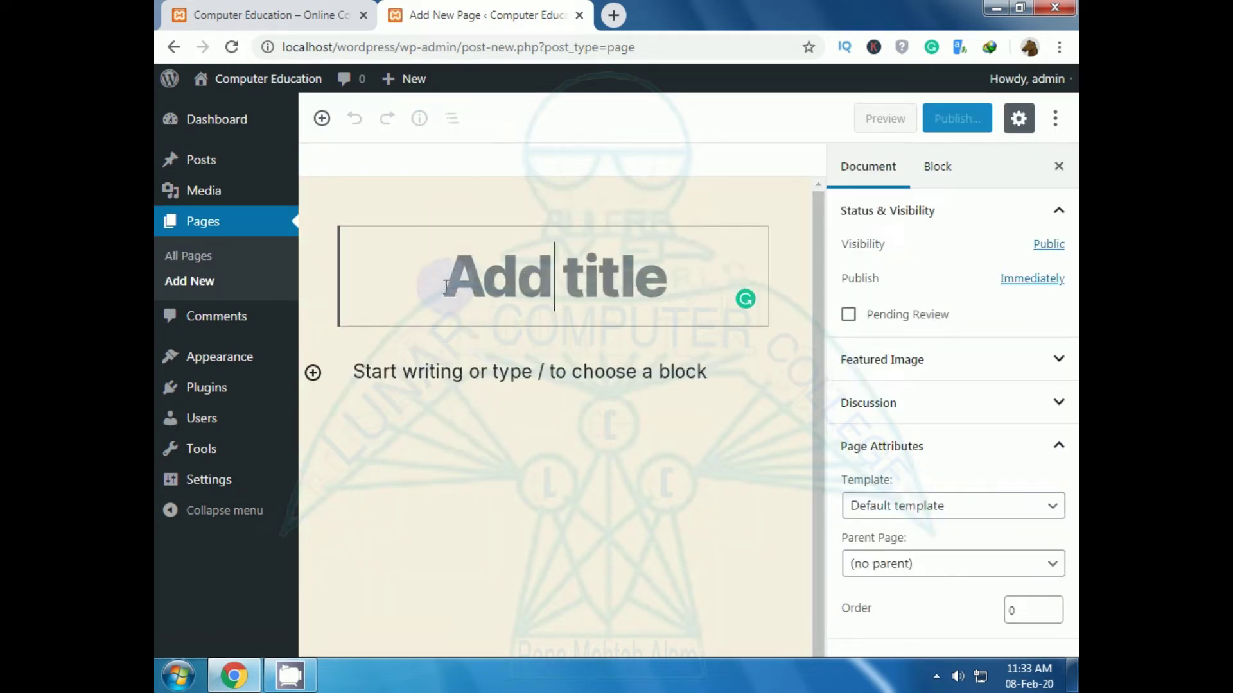
Step: Title the page 'About Us' and write a paragraph on Lunar Computer College's youtube video trainings
{"action": "type", "text": "A"}
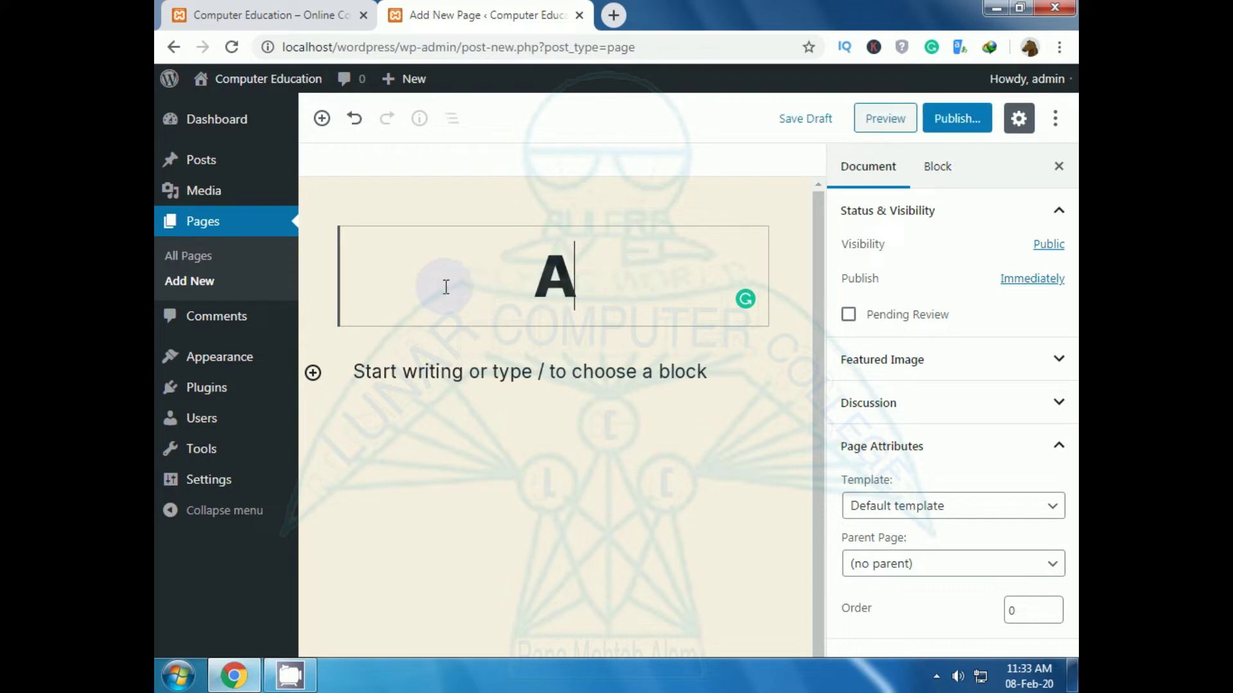
{"action": "type", "text": "bout Us"}
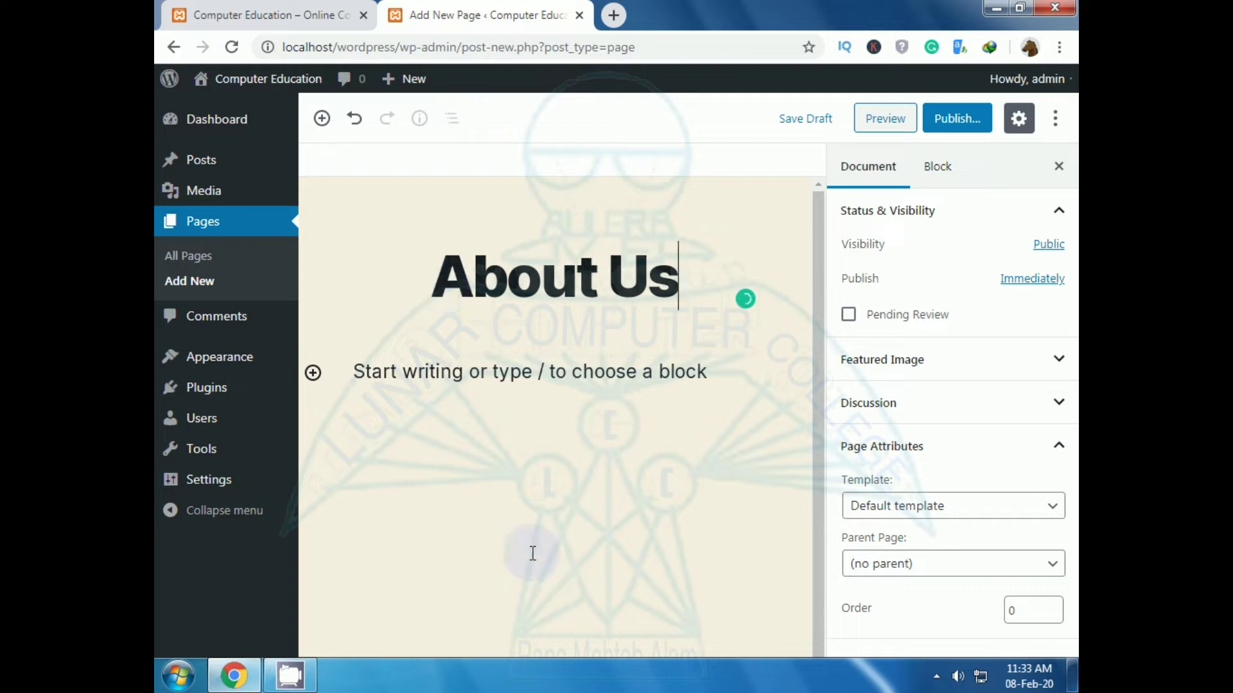
{"action": "left_click", "coordinate": [396, 376]}
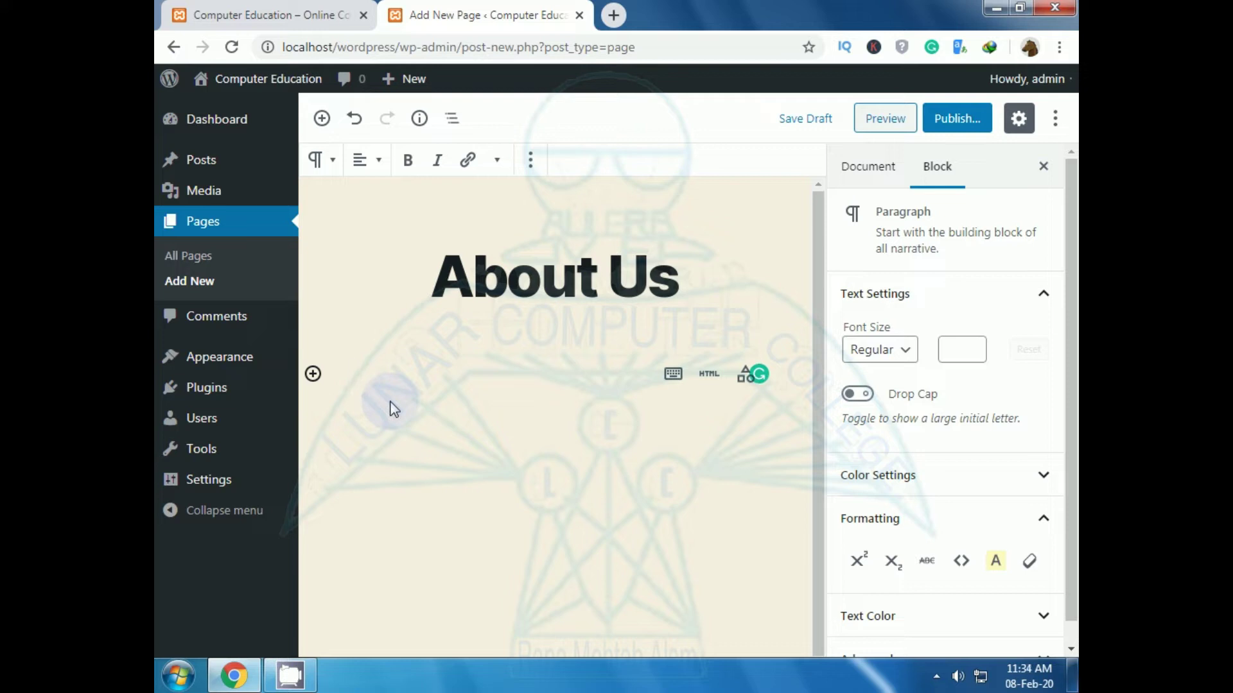
{"action": "type", "text": "Lunar C"}
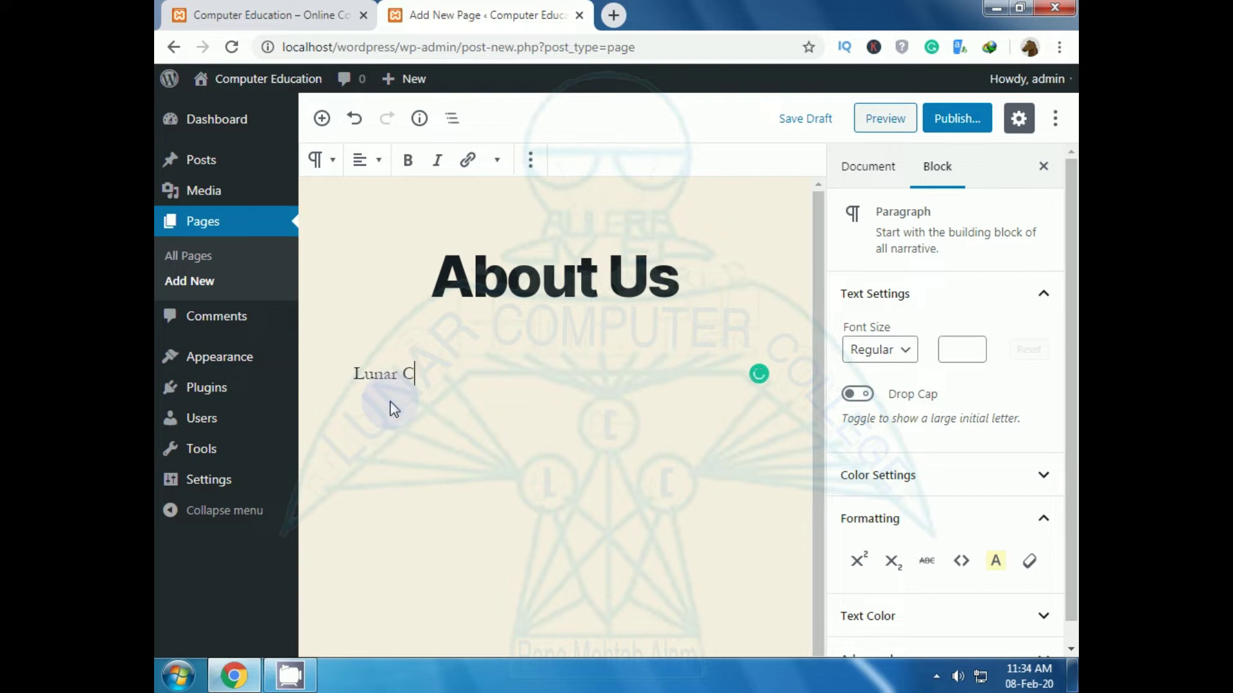
{"action": "type", "text": "omputer C"}
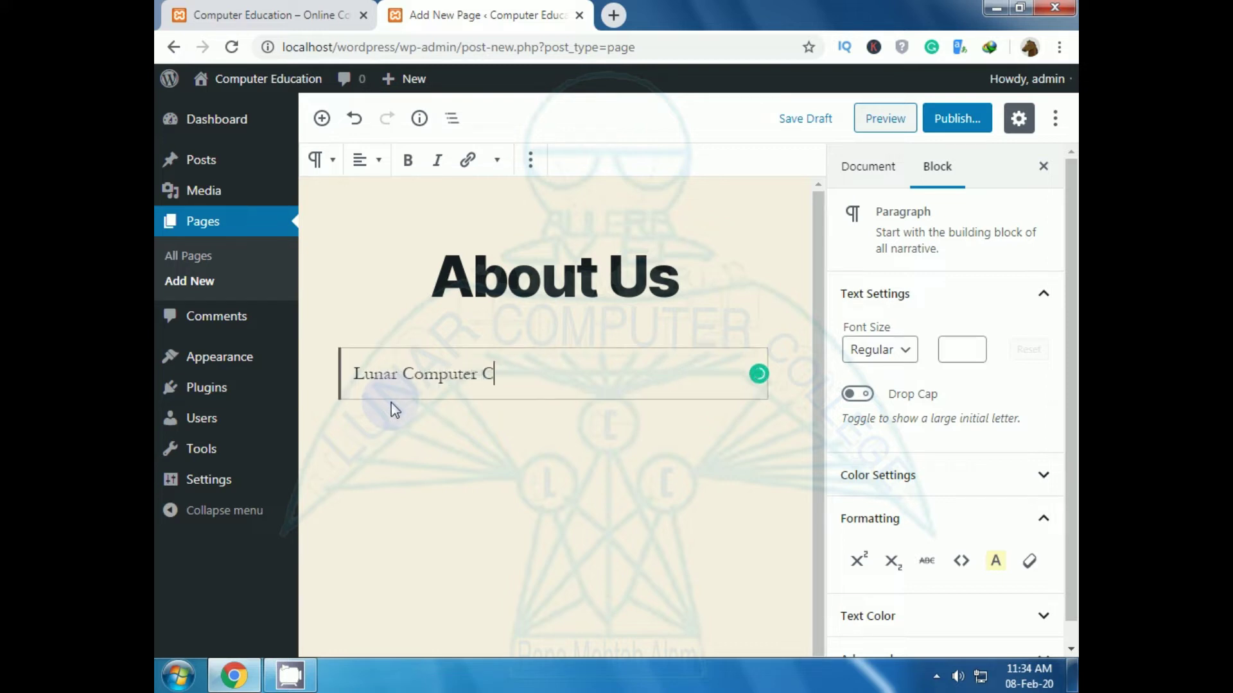
{"action": "type", "text": "olle"}
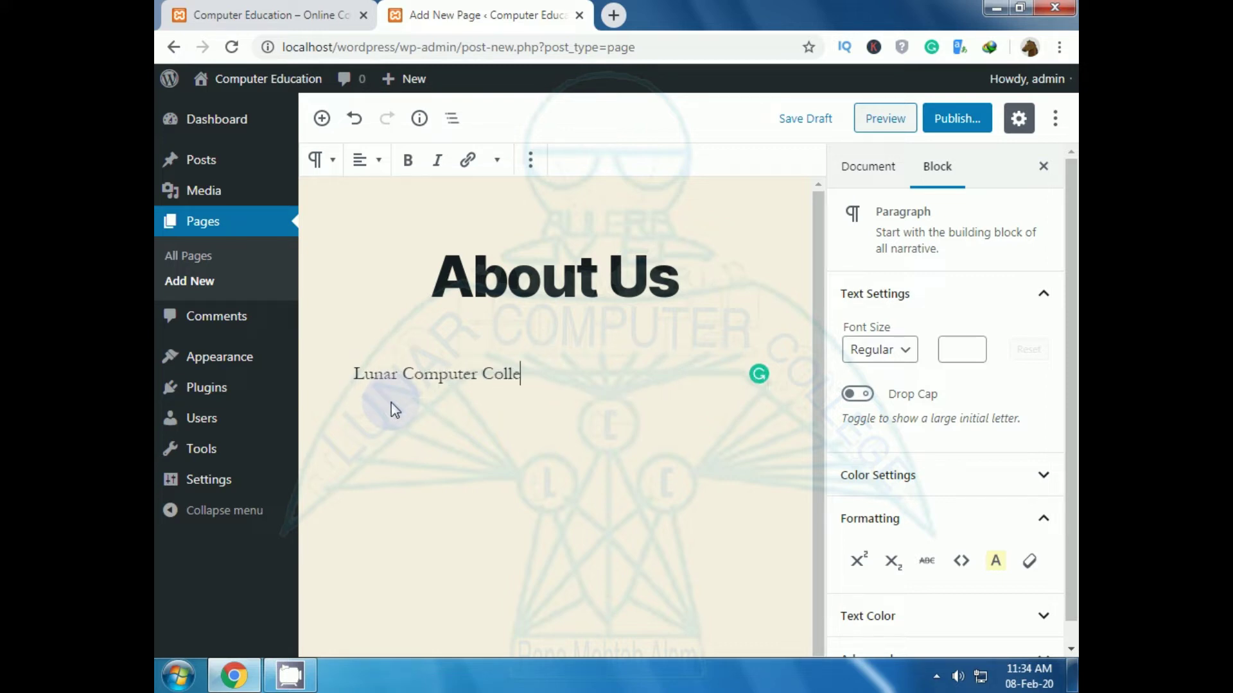
{"action": "type", "text": "ge is a youtube "}
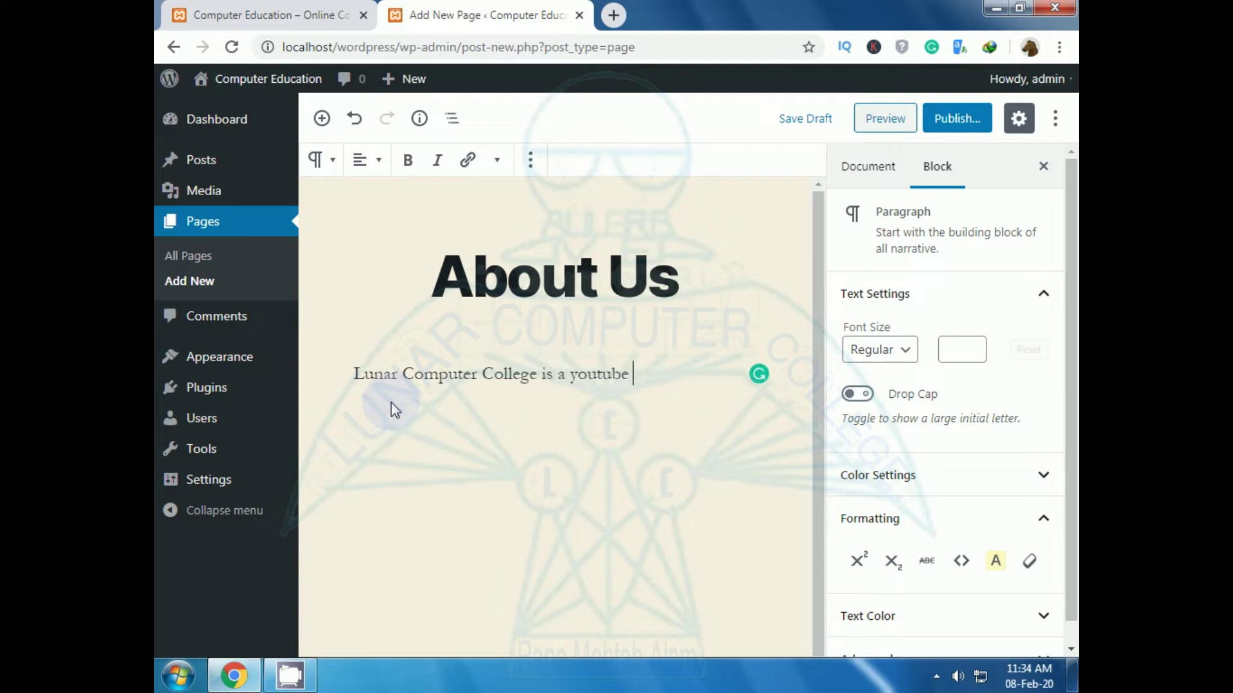
{"action": "type", "text": "channel"}
{"action": "key", "text": "BackSpace"}
{"action": "type", "text": ". You care"}
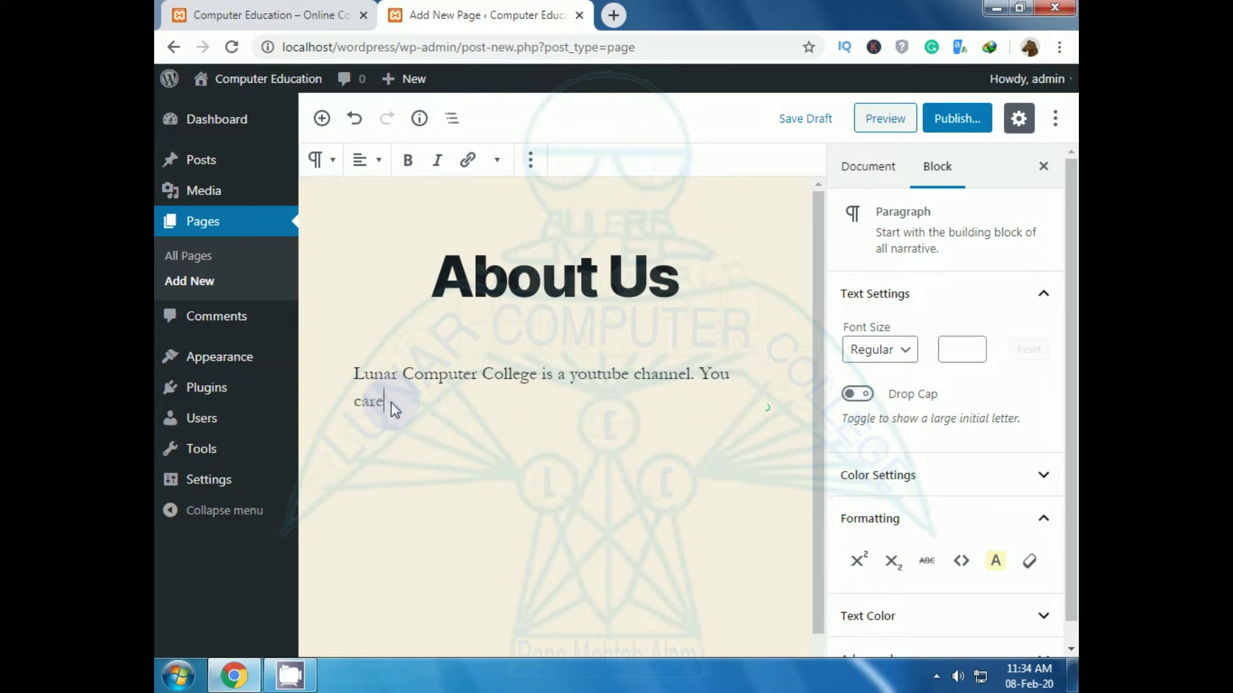
{"action": "type", "text": " get computer "}
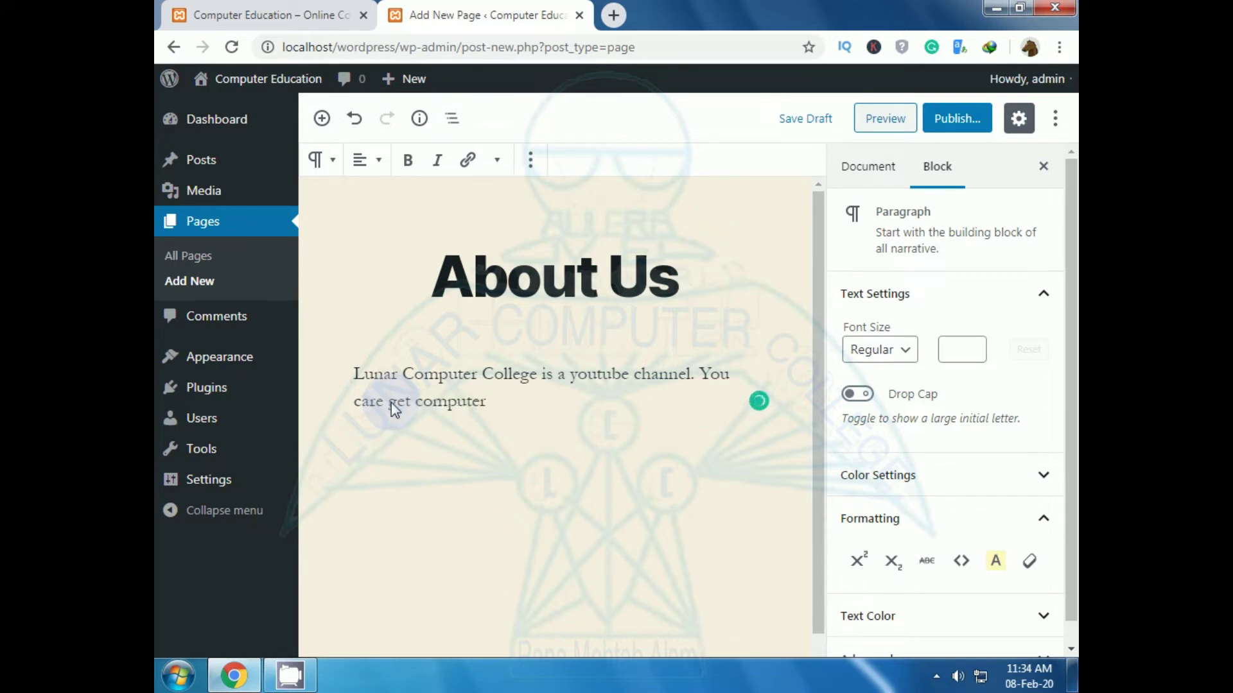
{"action": "type", "text": "video trainings from thi"}
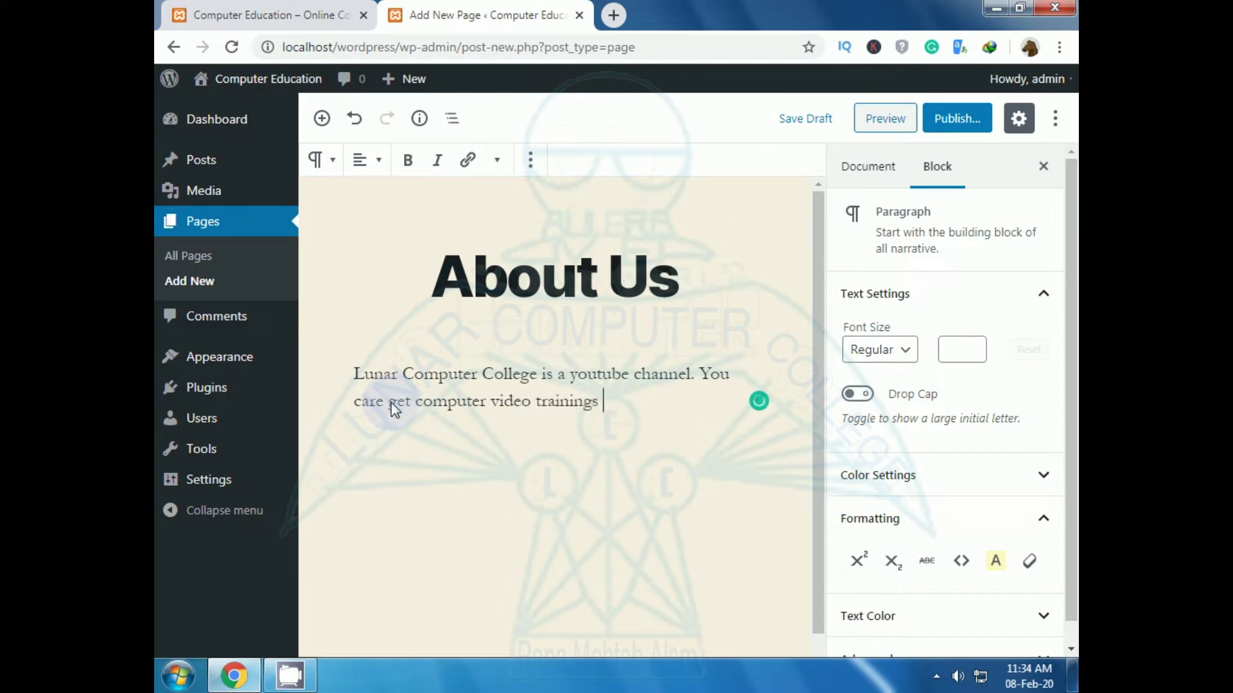
{"action": "type", "text": "s channel."}
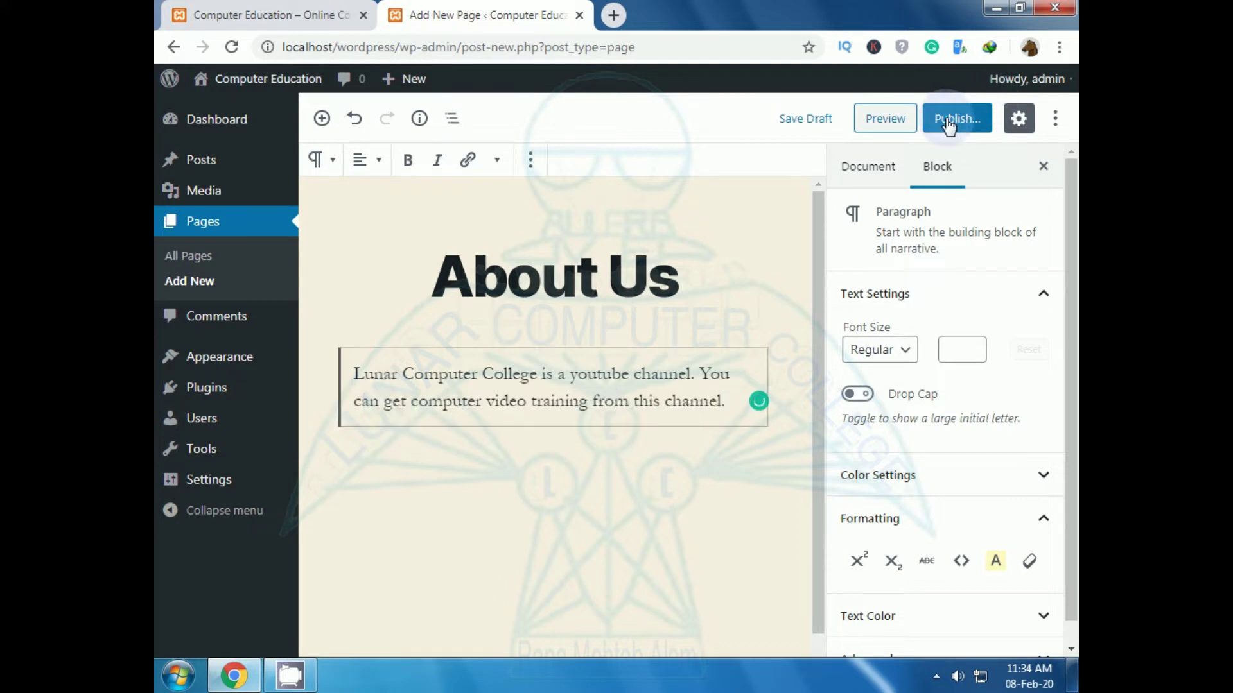
Step: Publish About Us, check it in the live site's menu, then return to the editor
{"action": "left_click", "coordinate": [948, 124]}
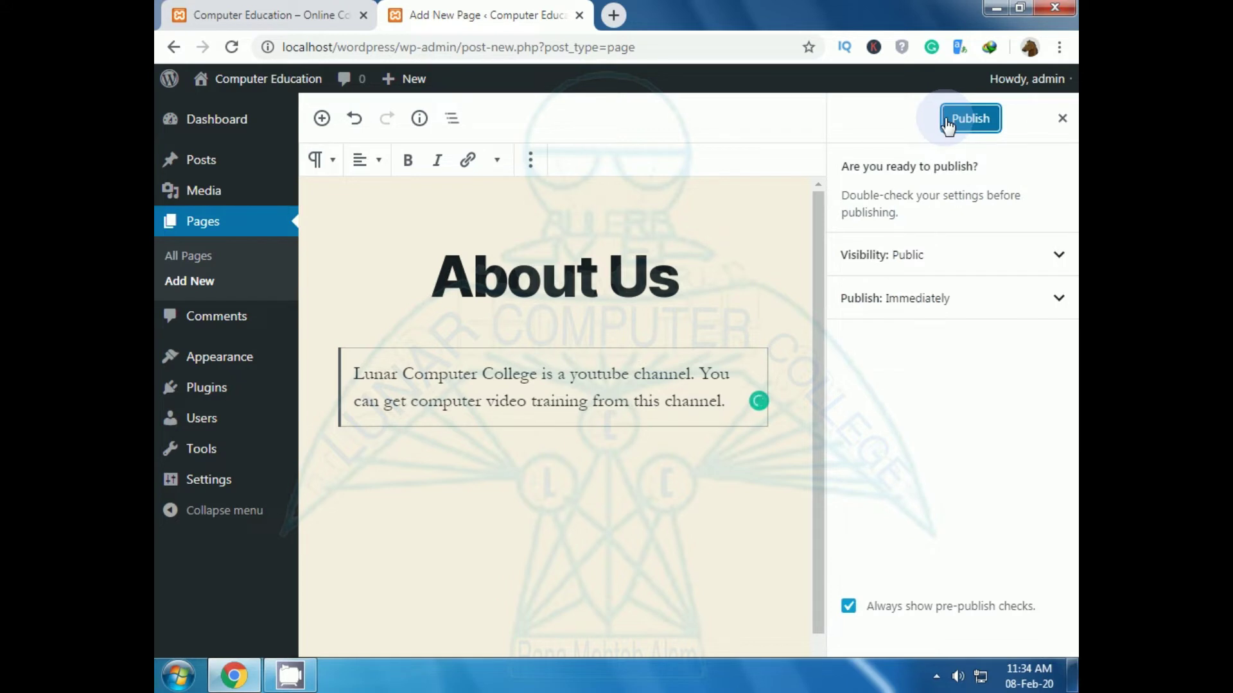
{"action": "left_click", "coordinate": [965, 128]}
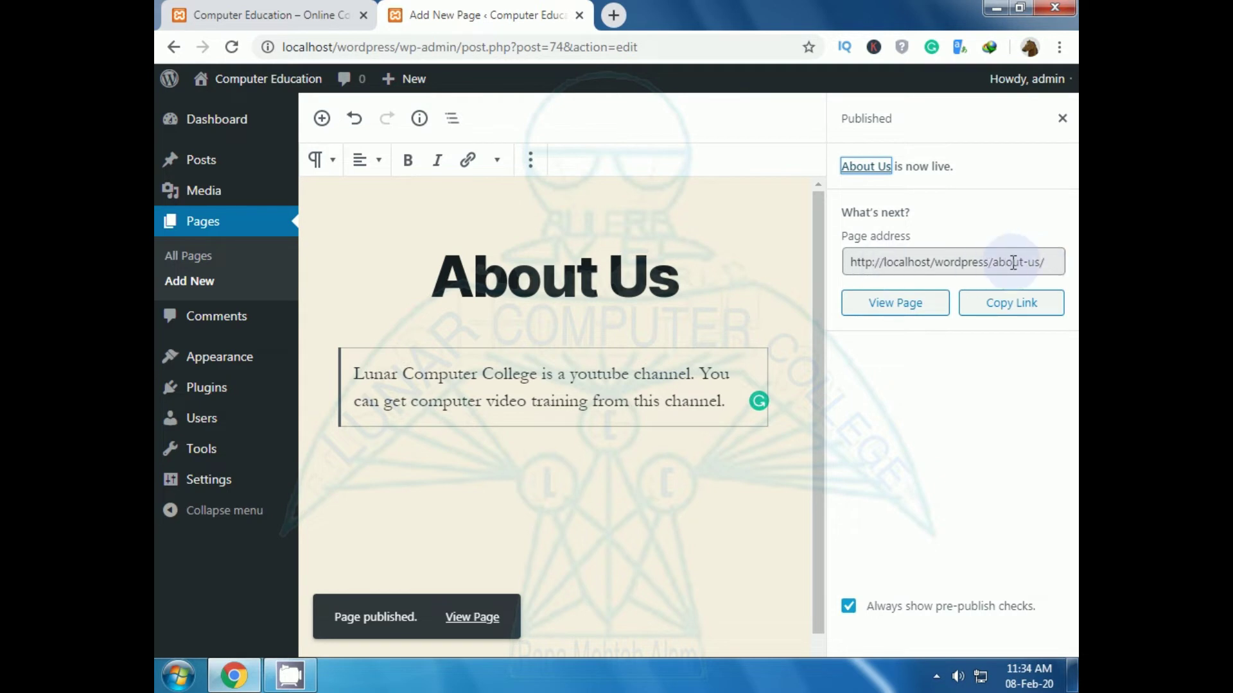
{"action": "left_click", "coordinate": [286, 10]}
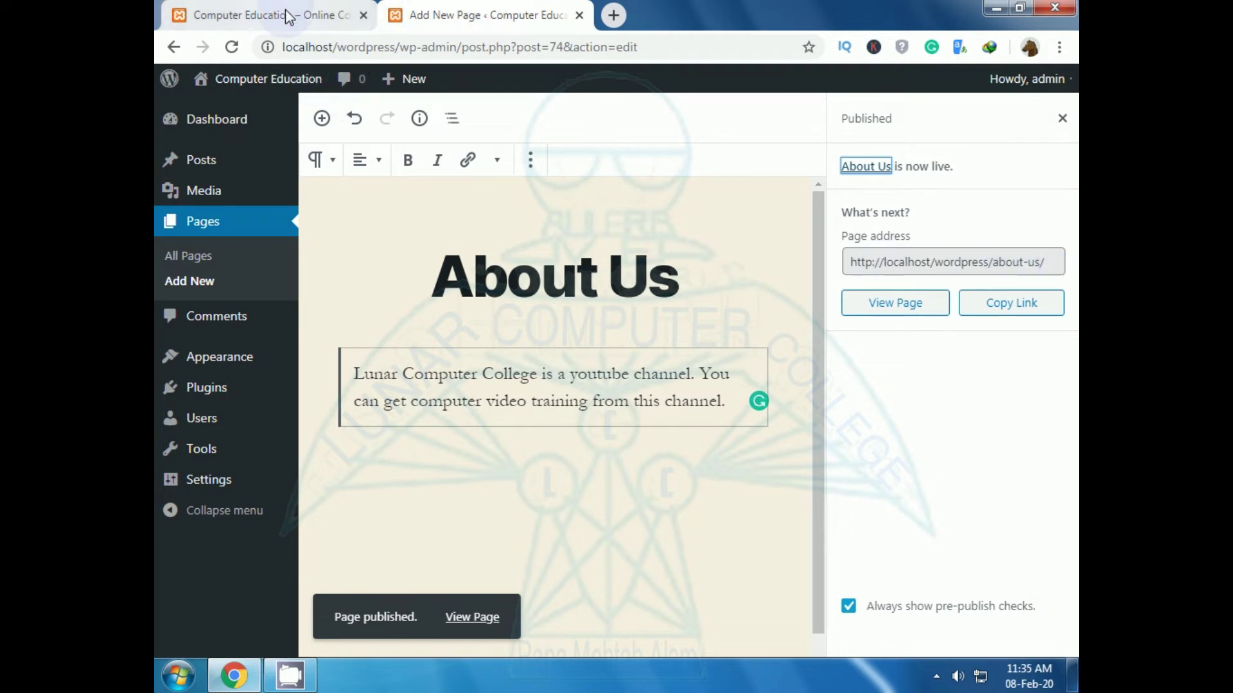
{"action": "left_click", "coordinate": [232, 47]}
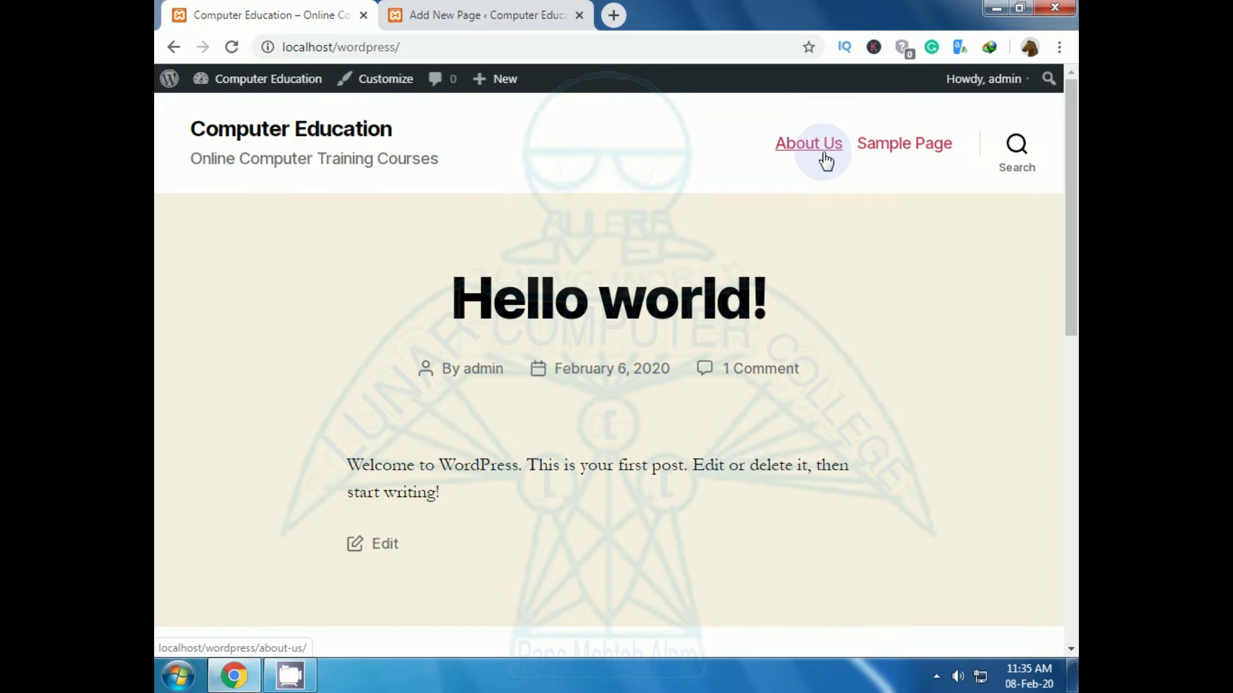
{"action": "left_click", "coordinate": [808, 157]}
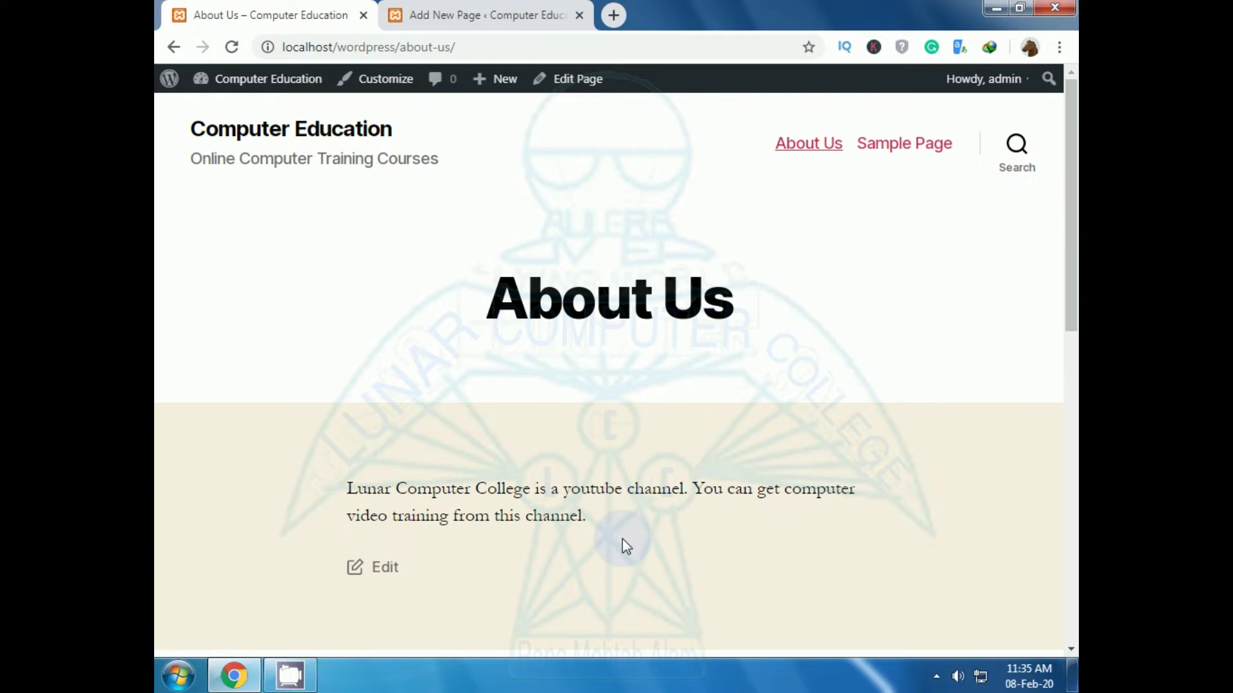
{"action": "left_click", "coordinate": [469, 18]}
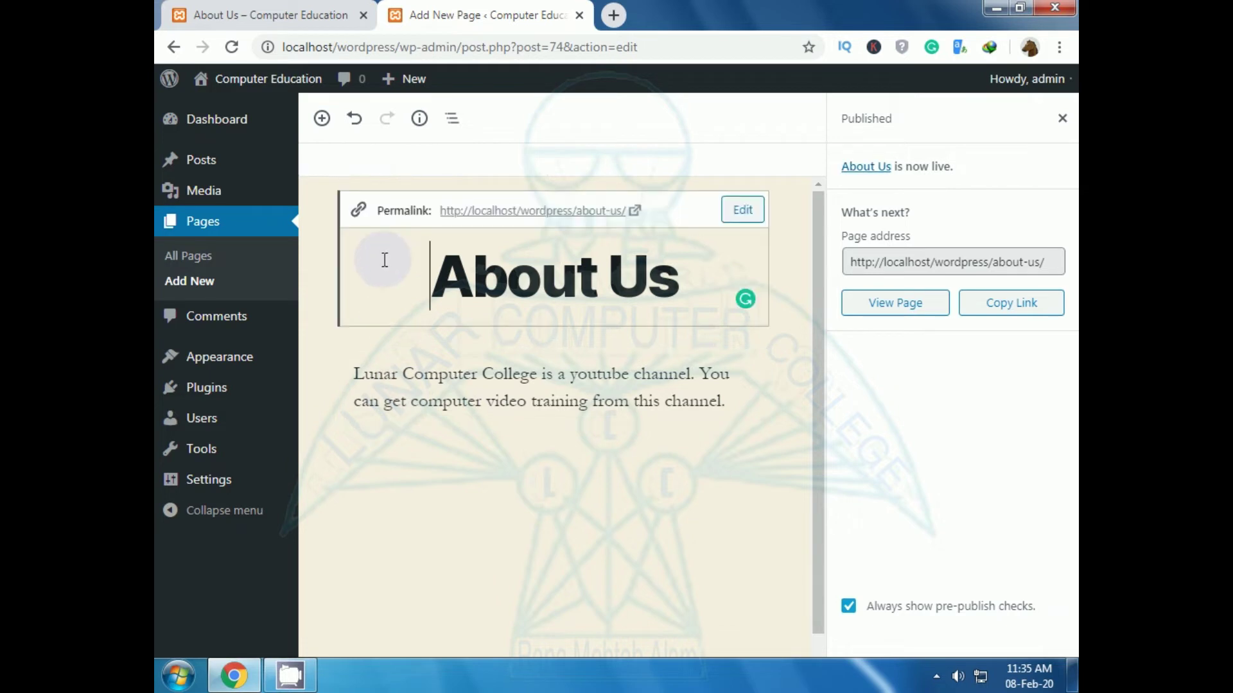
Step: Go back to the Pages list and start another new page
{"action": "left_click", "coordinate": [385, 260]}
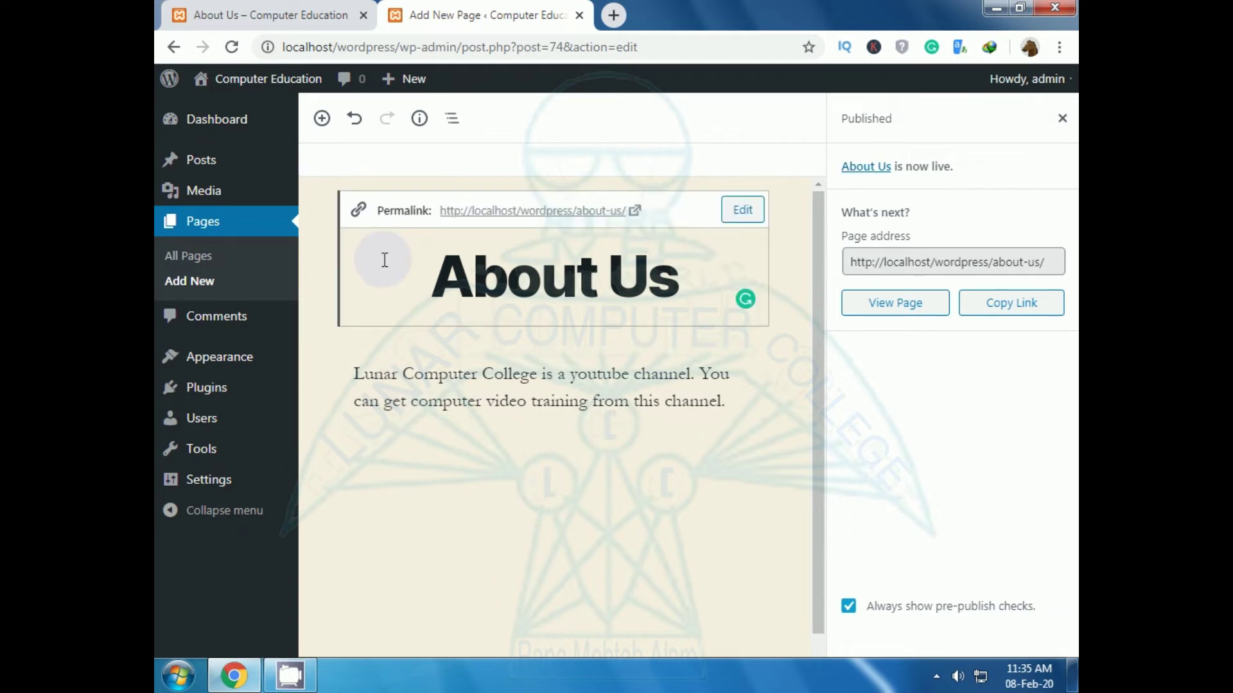
{"action": "left_click", "coordinate": [201, 223]}
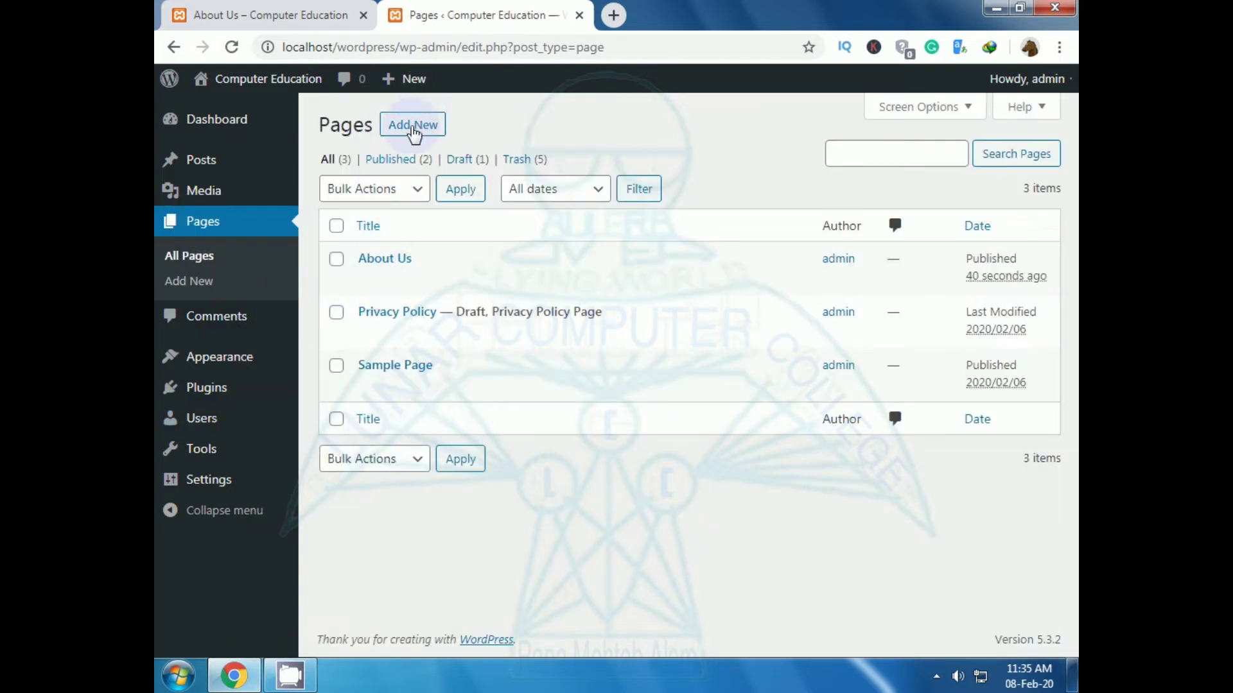
{"action": "left_click", "coordinate": [413, 126]}
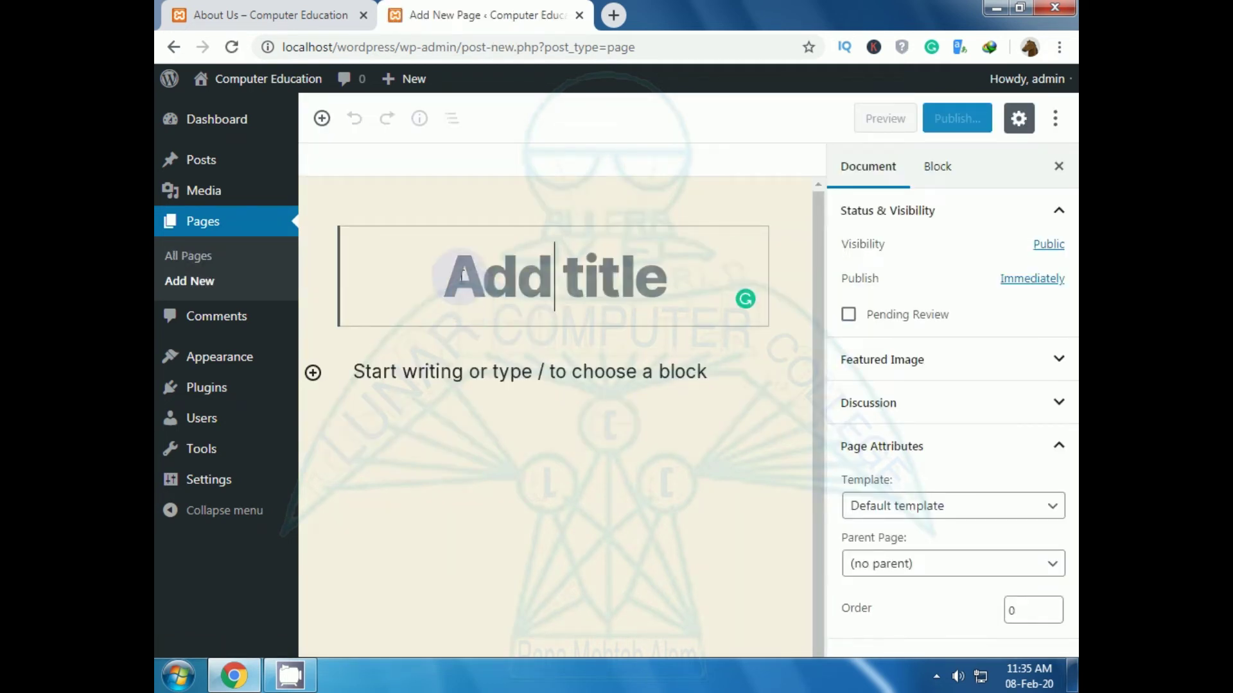
Step: Title it 'Courses' with the paragraph 'Select courses from submenu of courses' and open the publish checks
{"action": "type", "text": "Courses"}
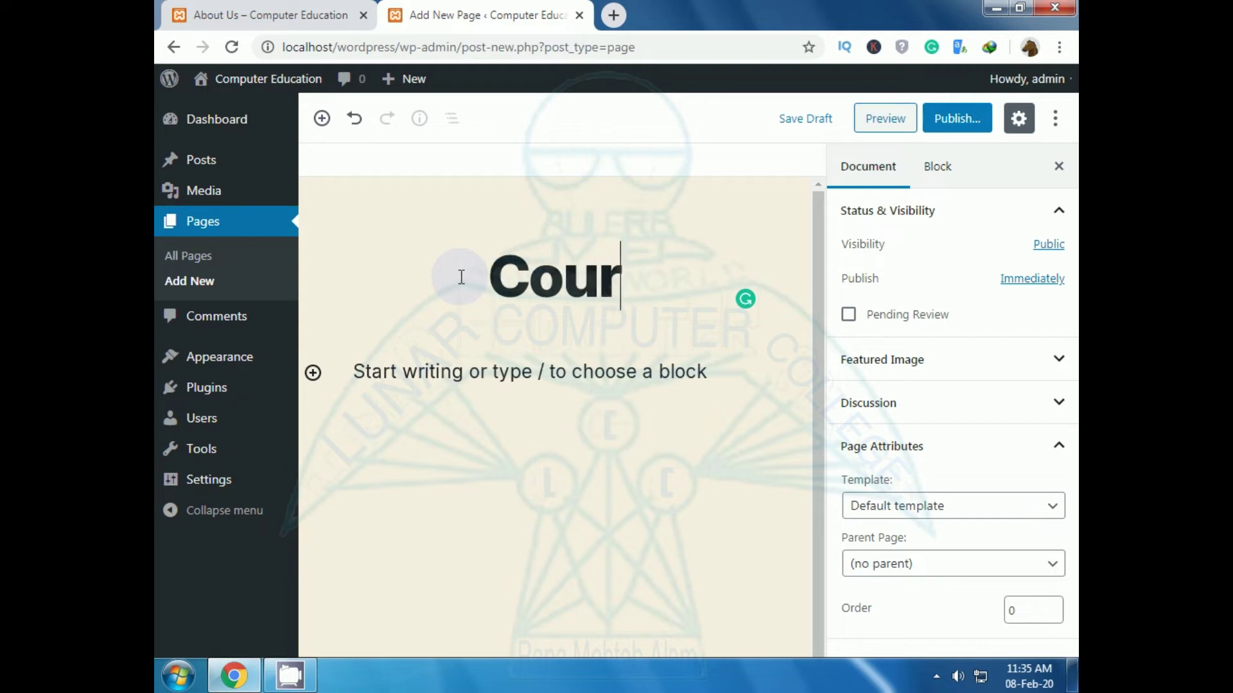
{"action": "left_click", "coordinate": [467, 383]}
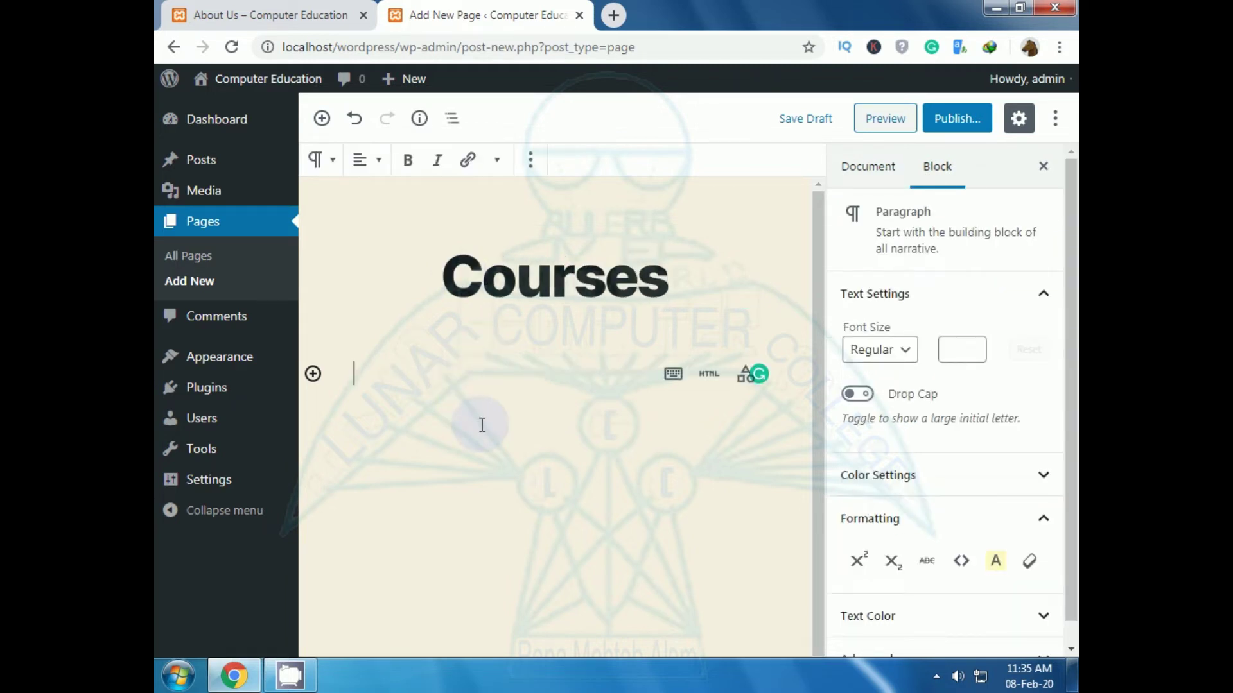
{"action": "type", "text": "Select c"}
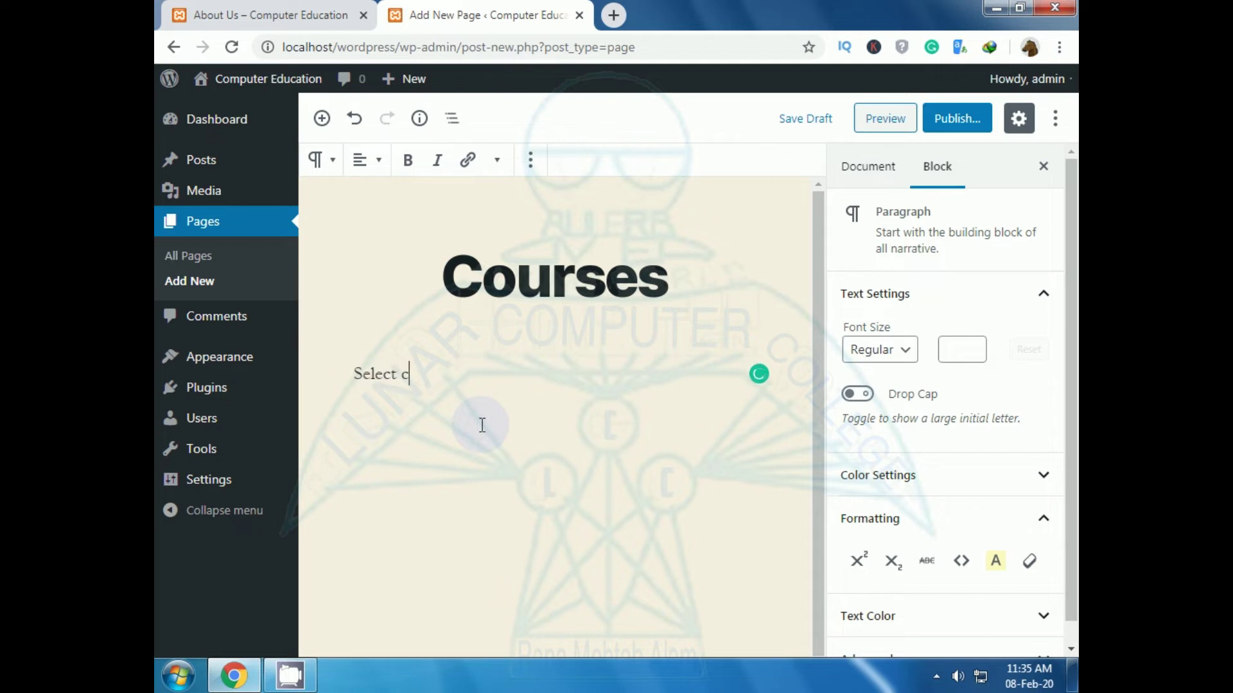
{"action": "type", "text": "ourses from sub"}
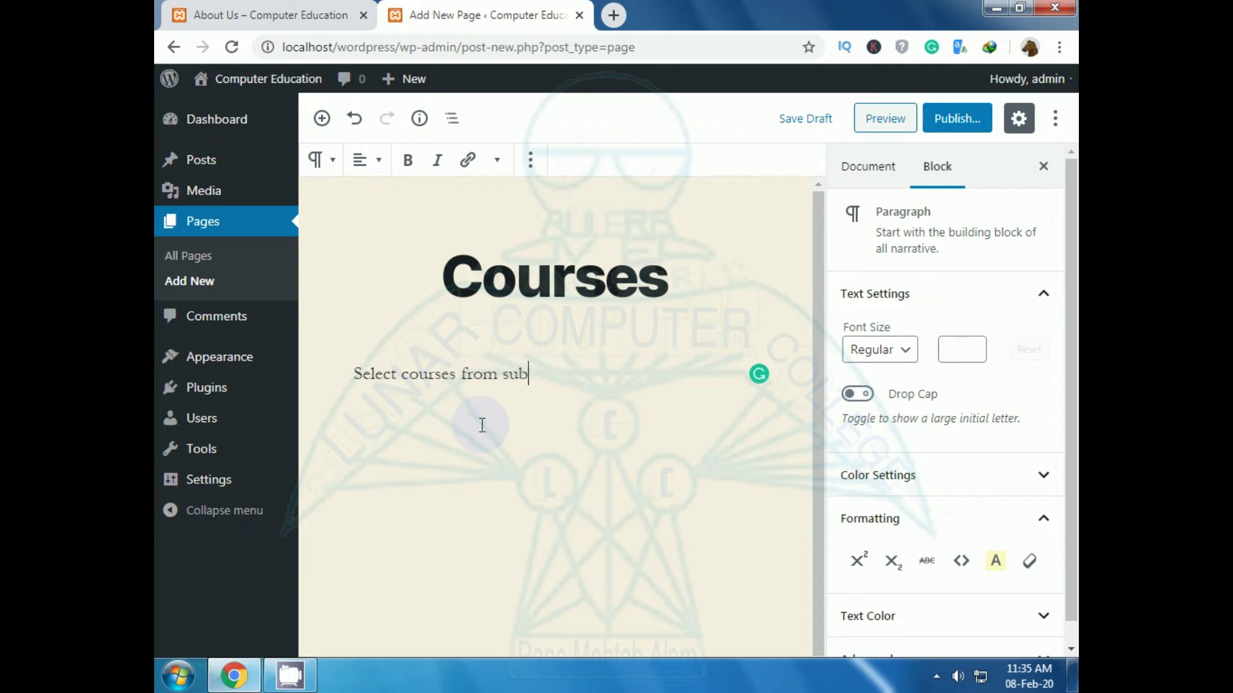
{"action": "type", "text": "menu of courses"}
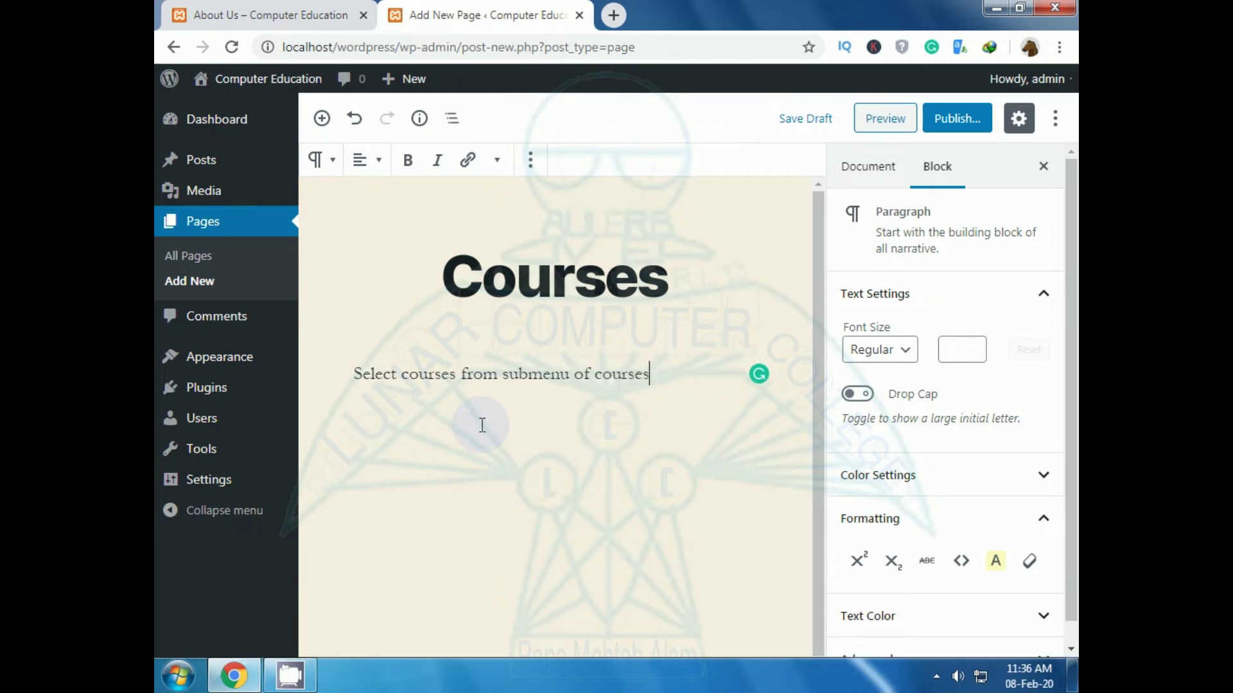
{"action": "left_click", "coordinate": [969, 124]}
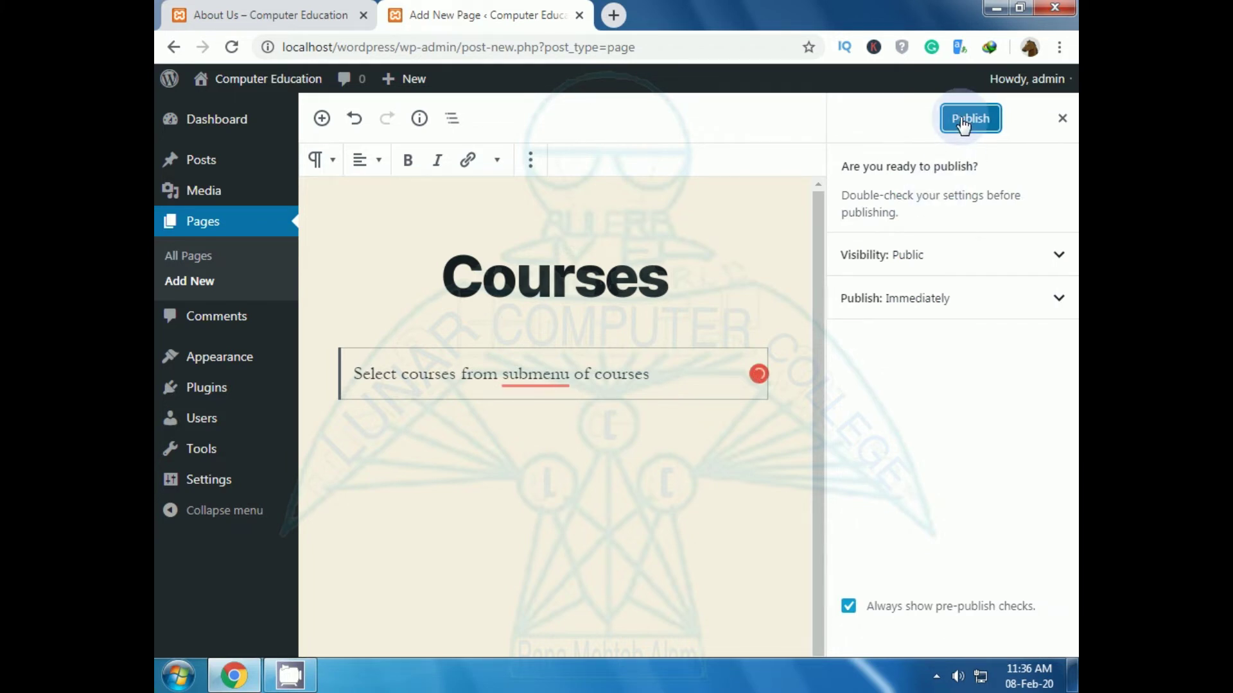
Step: Publish the Courses page, verify its link in the live site's menu, and return to its editor
{"action": "left_click", "coordinate": [963, 122]}
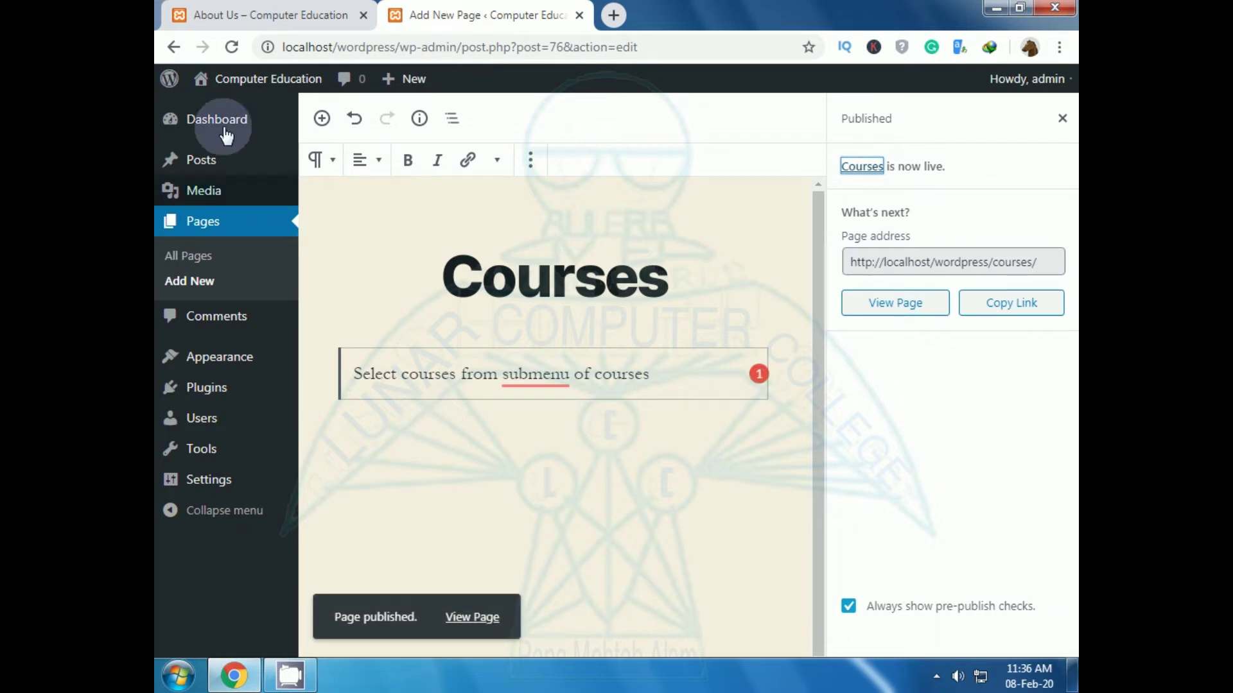
{"action": "left_click", "coordinate": [237, 19]}
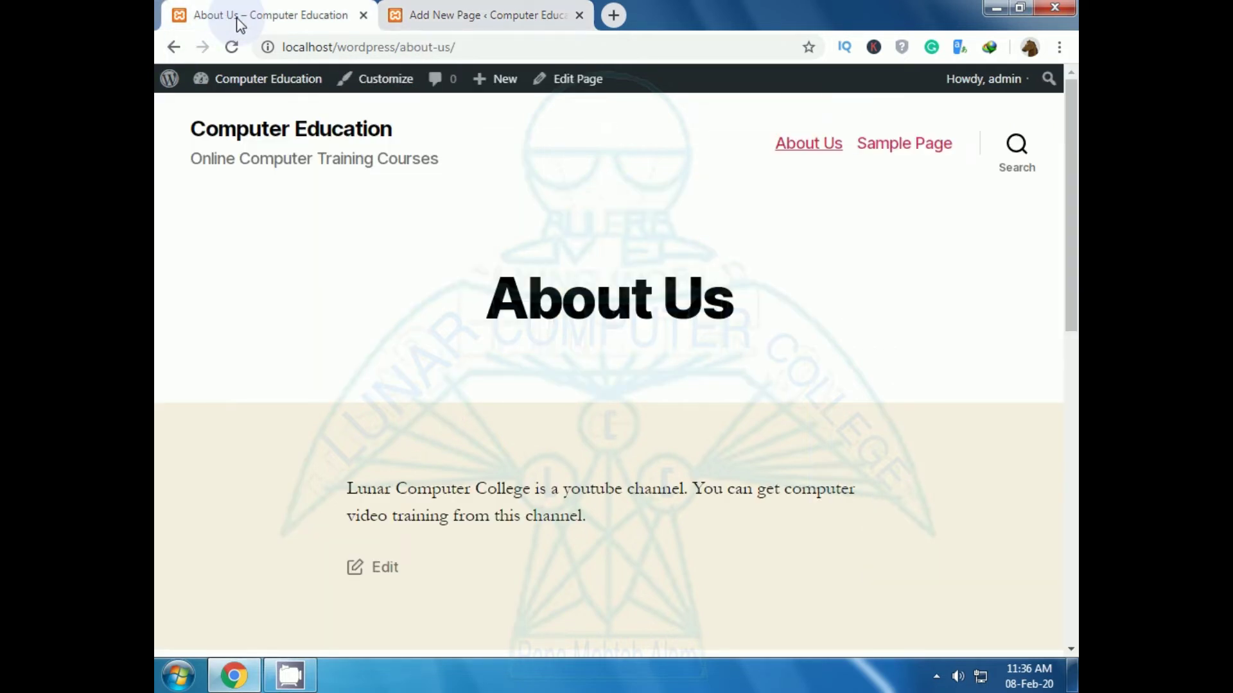
{"action": "left_click", "coordinate": [232, 46]}
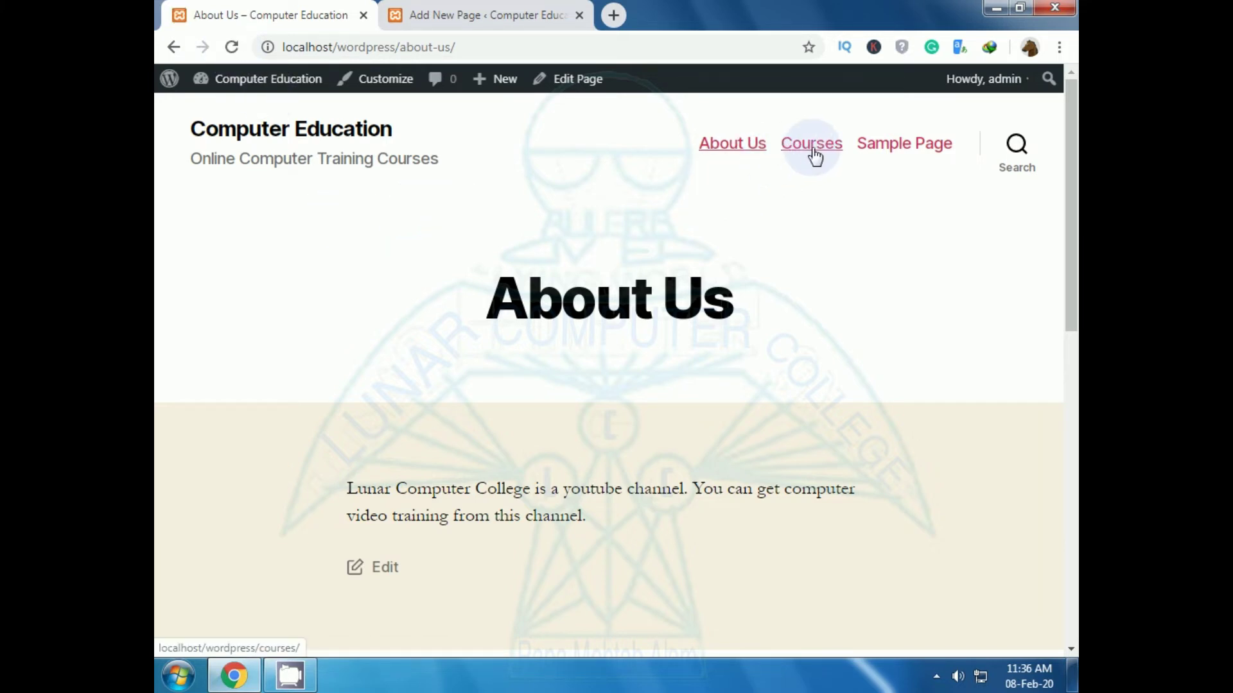
{"action": "left_click", "coordinate": [813, 145]}
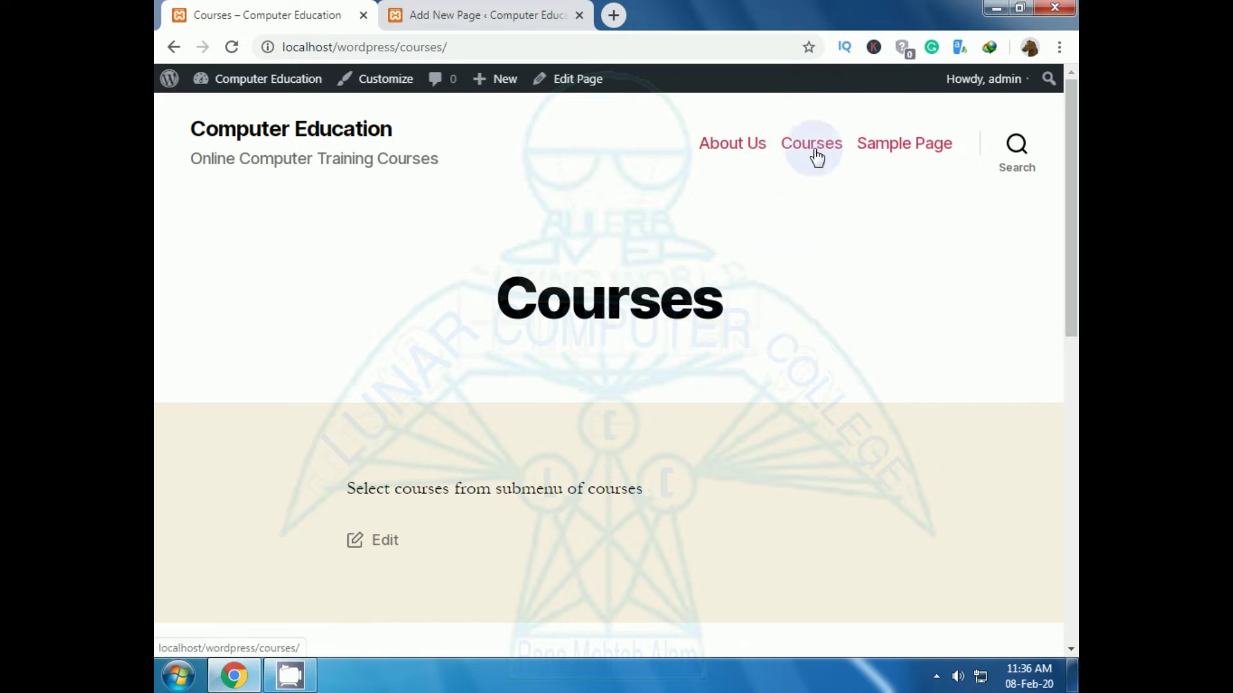
{"action": "left_click", "coordinate": [503, 14]}
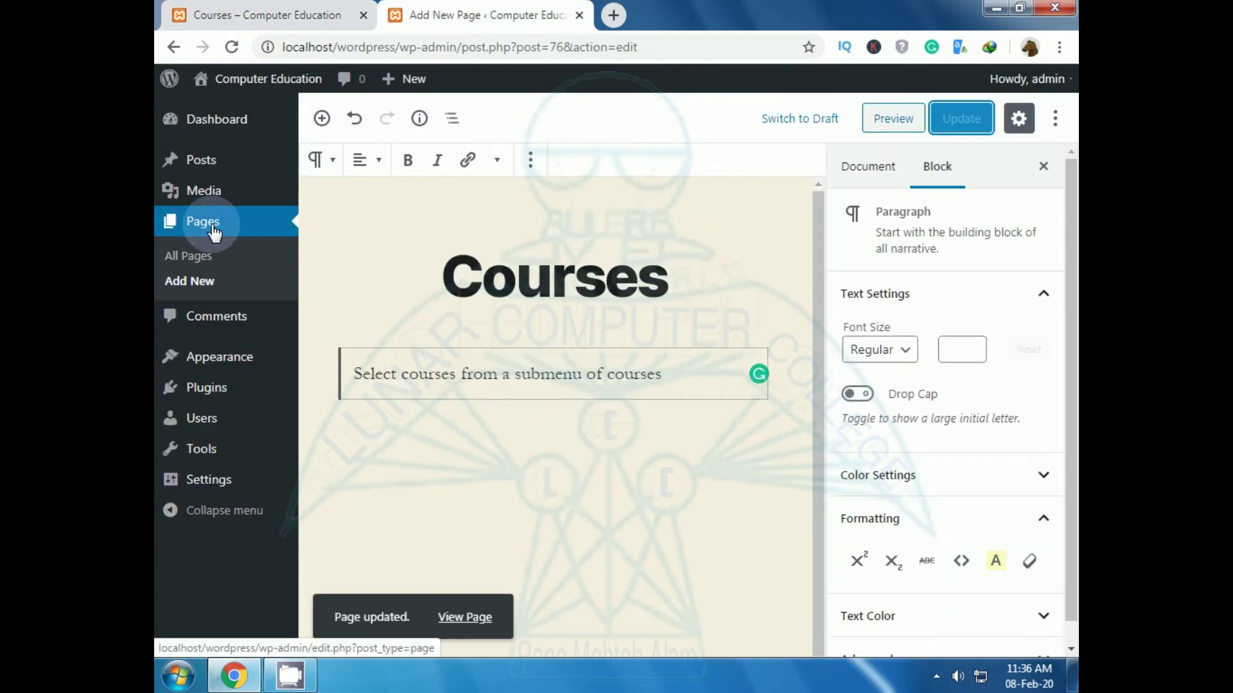
Step: Create a new page titled 'WebSite Course' with the body 'This is a website course'
{"action": "left_click", "coordinate": [212, 230]}
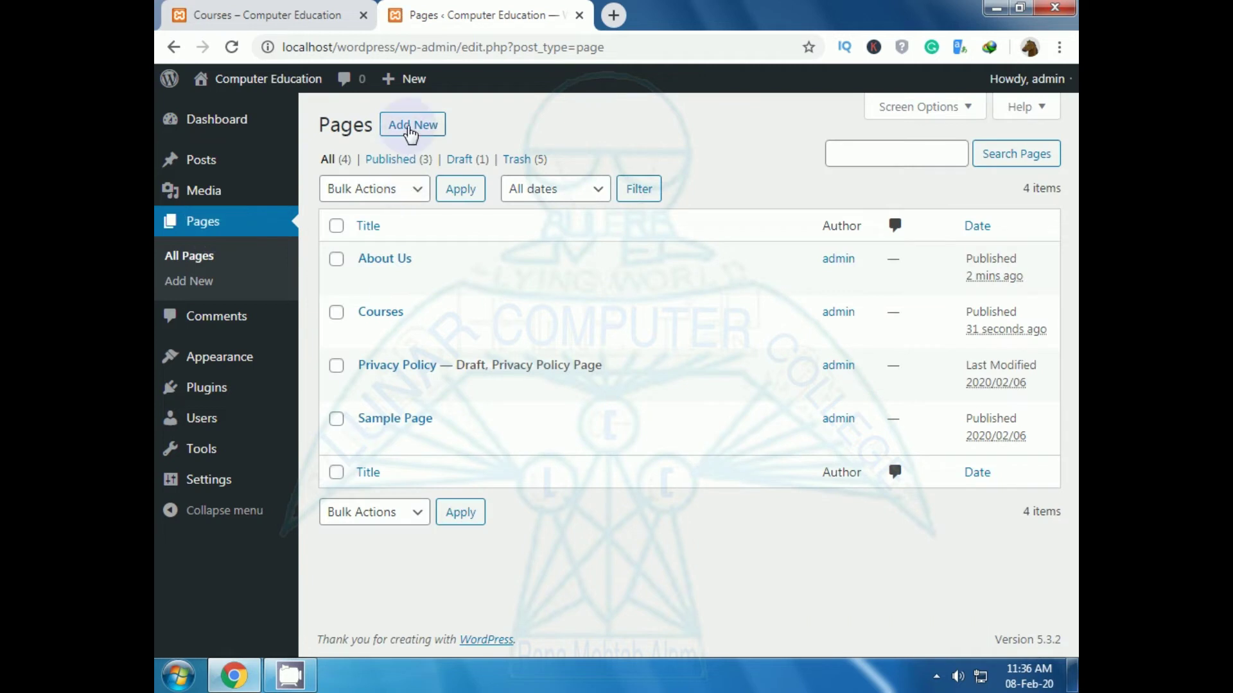
{"action": "left_click", "coordinate": [411, 128]}
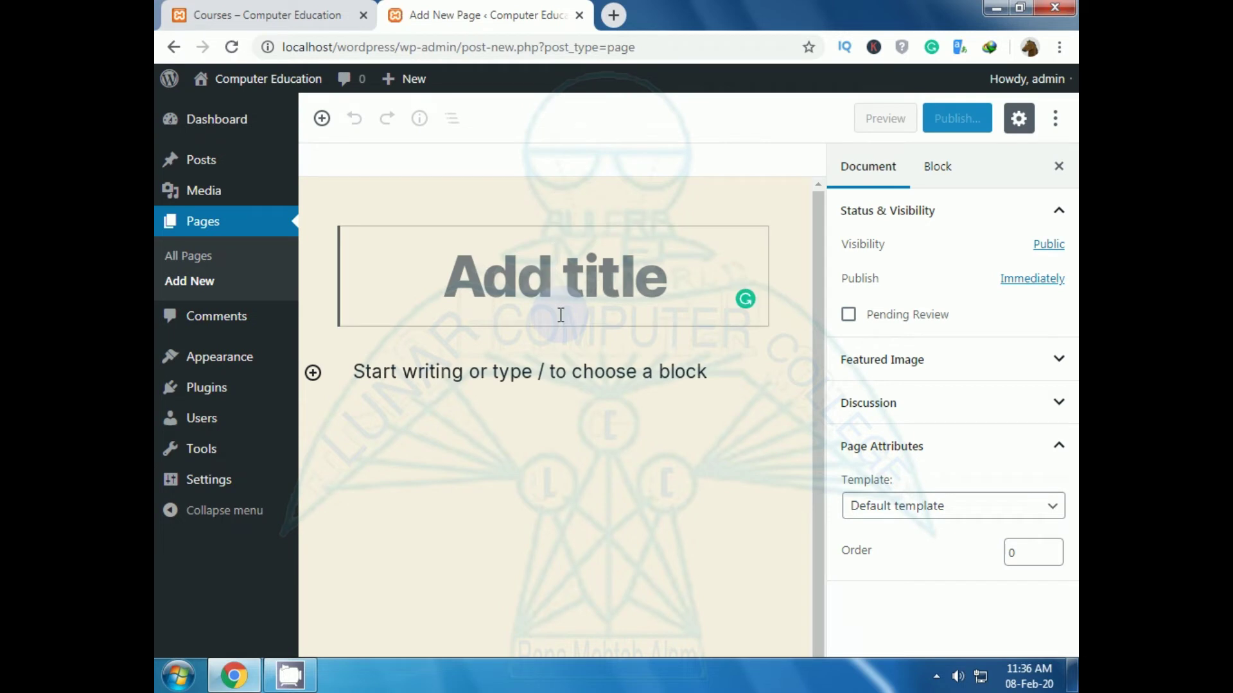
{"action": "type", "text": "Web"}
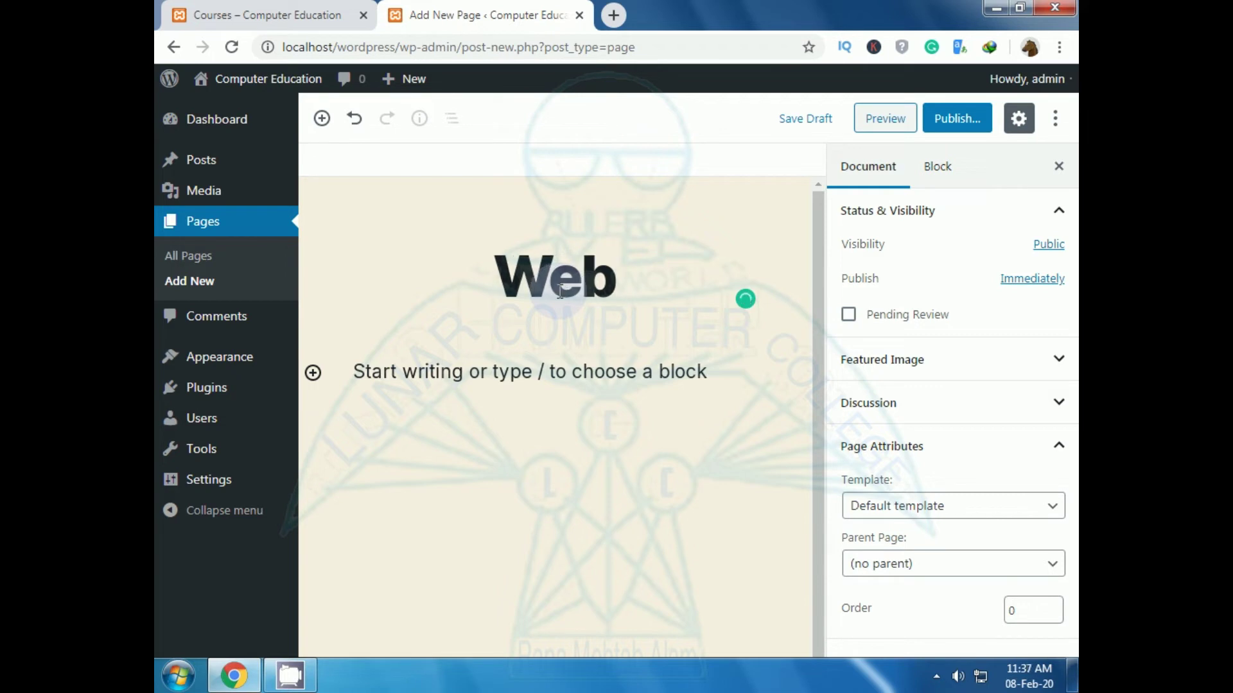
{"action": "type", "text": "Si"}
{"action": "type", "text": "te Course"}
{"action": "left_click", "coordinate": [384, 431]}
{"action": "type", "text": "This i"}
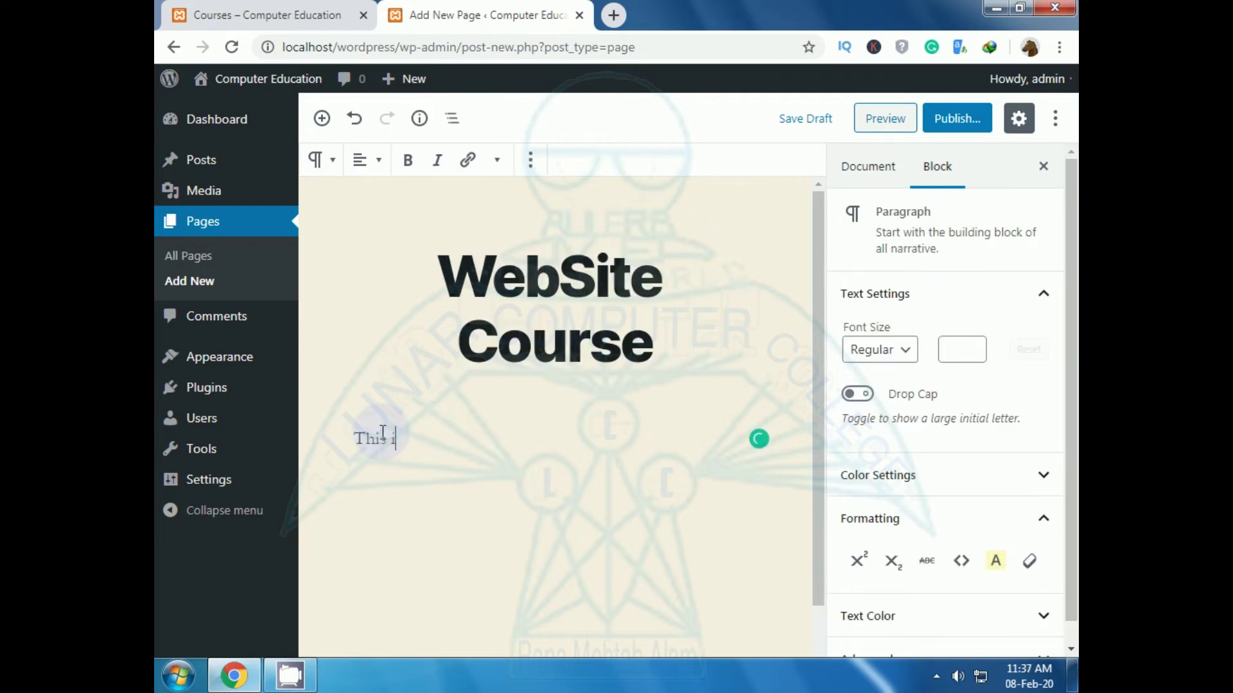
{"action": "type", "text": "s wen"}
{"action": "type", "text": "iste course"}
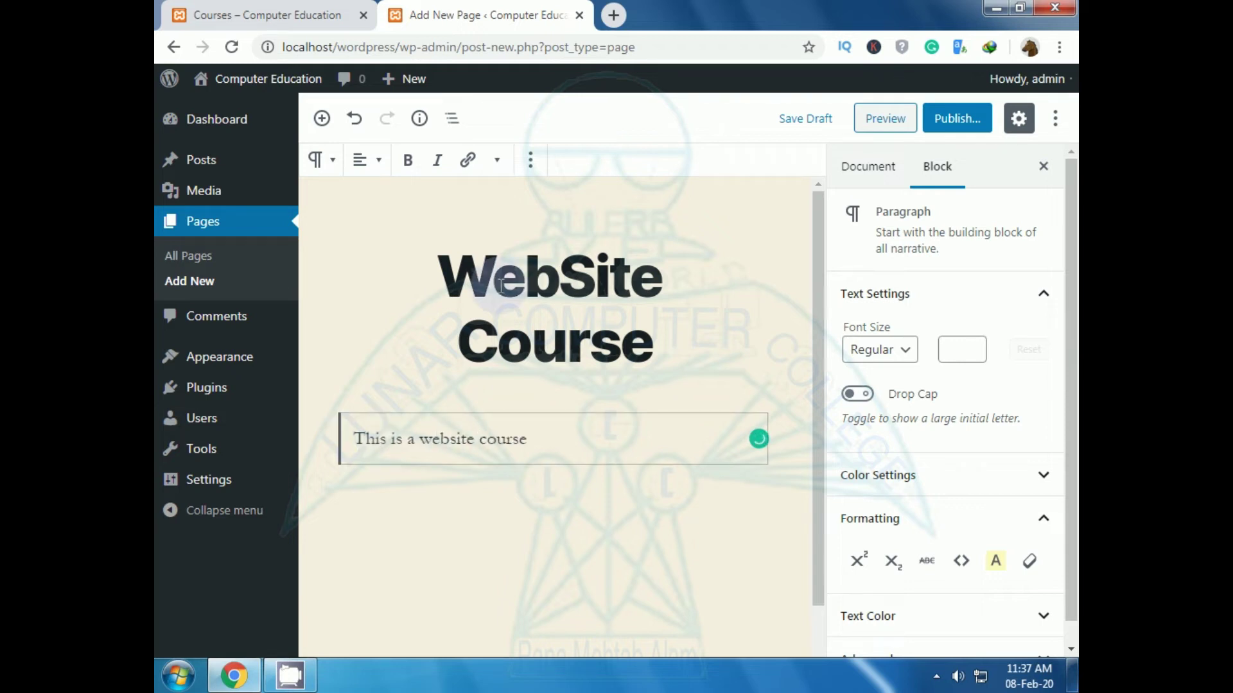
{"action": "left_click", "coordinate": [556, 287]}
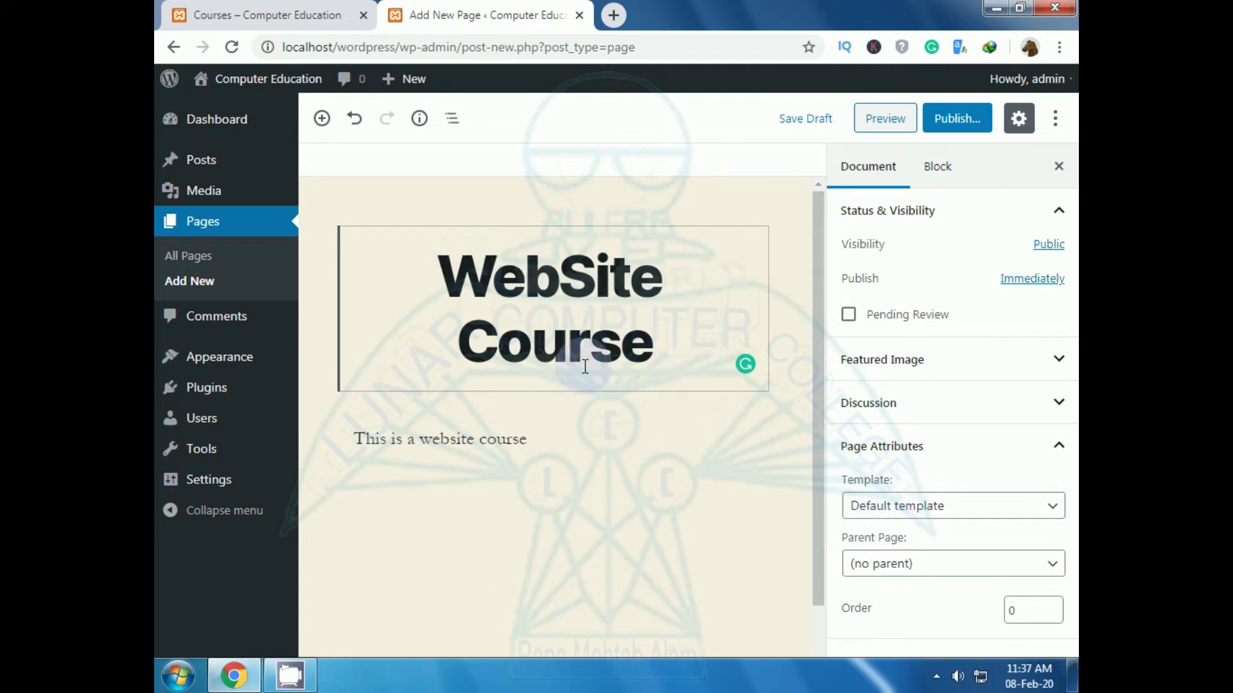
Step: Keep the Default template, set Parent Page to Courses, and publish WebSite Course
{"action": "left_click", "coordinate": [1055, 510]}
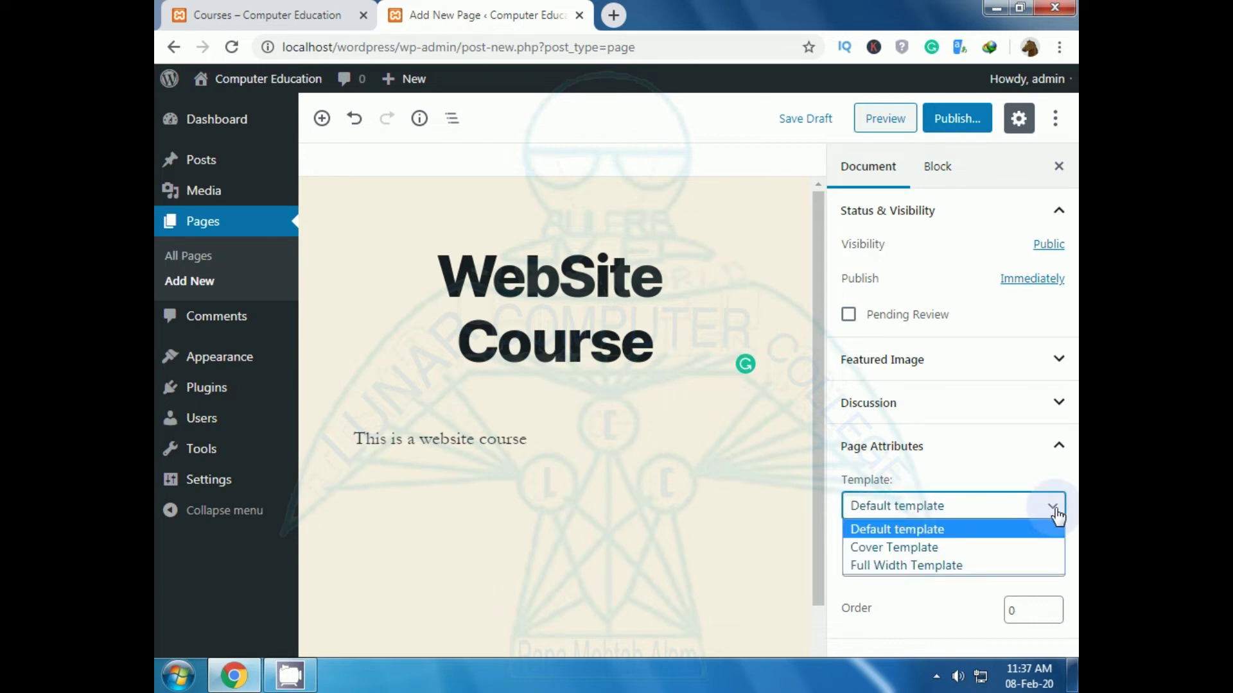
{"action": "left_click", "coordinate": [1055, 508]}
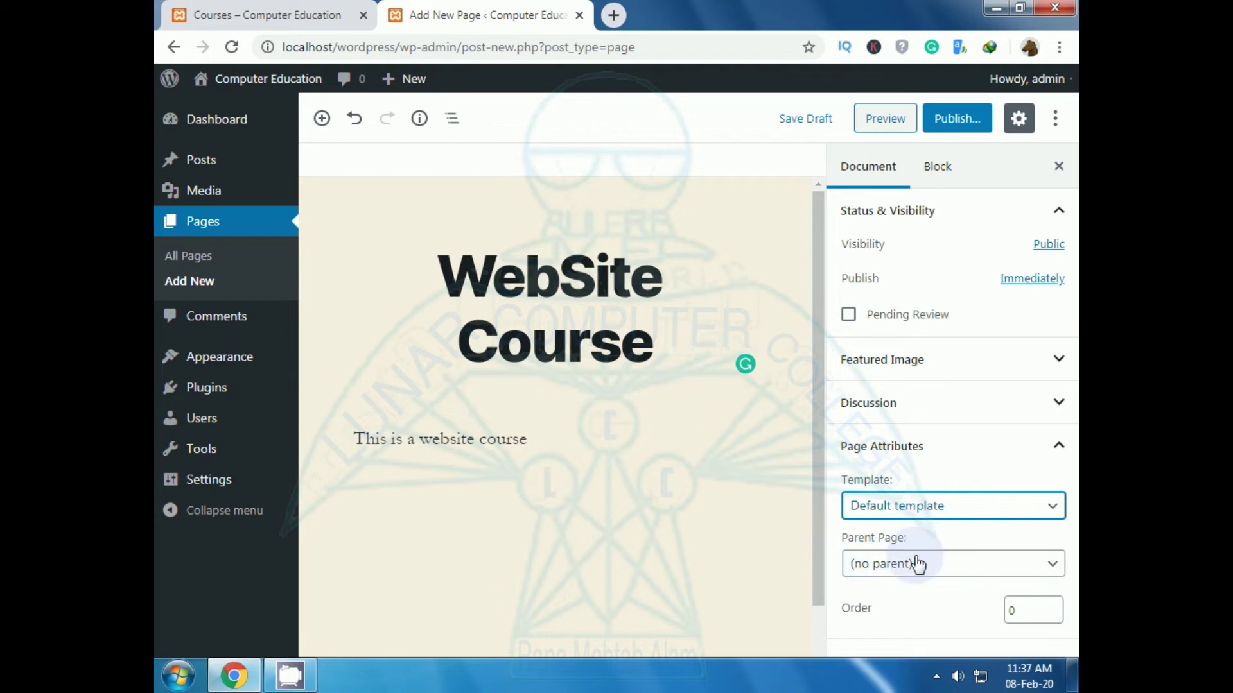
{"action": "left_click", "coordinate": [890, 574]}
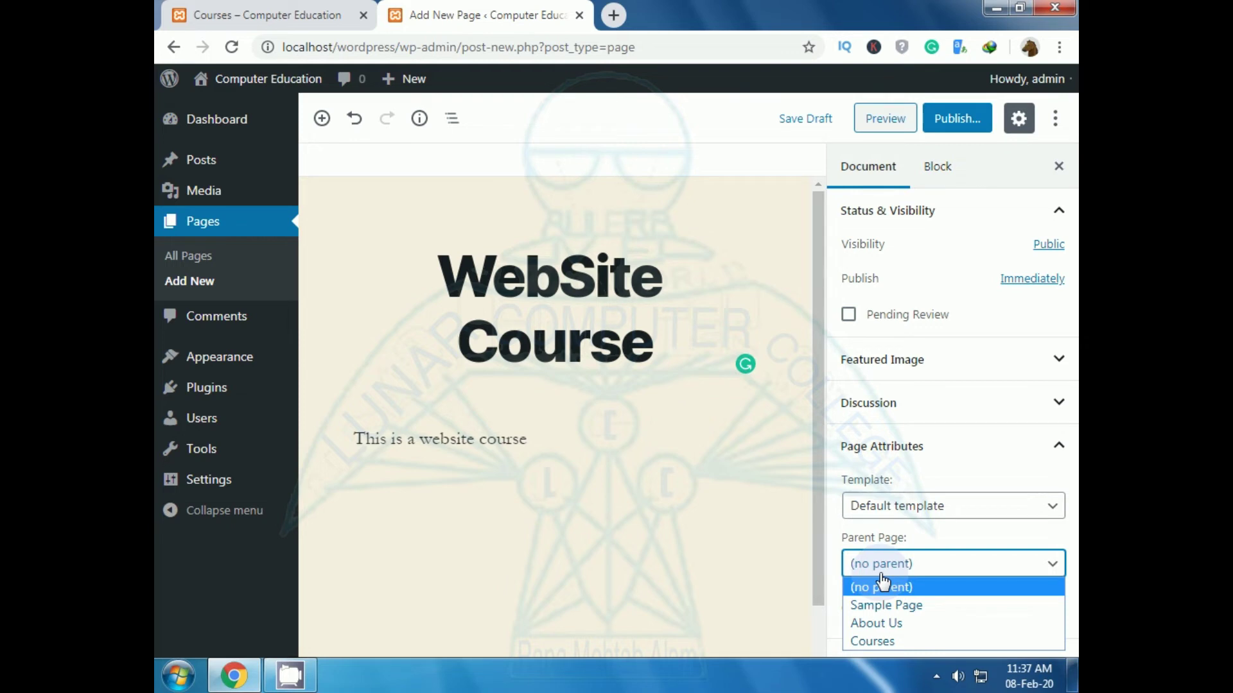
{"action": "left_click", "coordinate": [873, 643]}
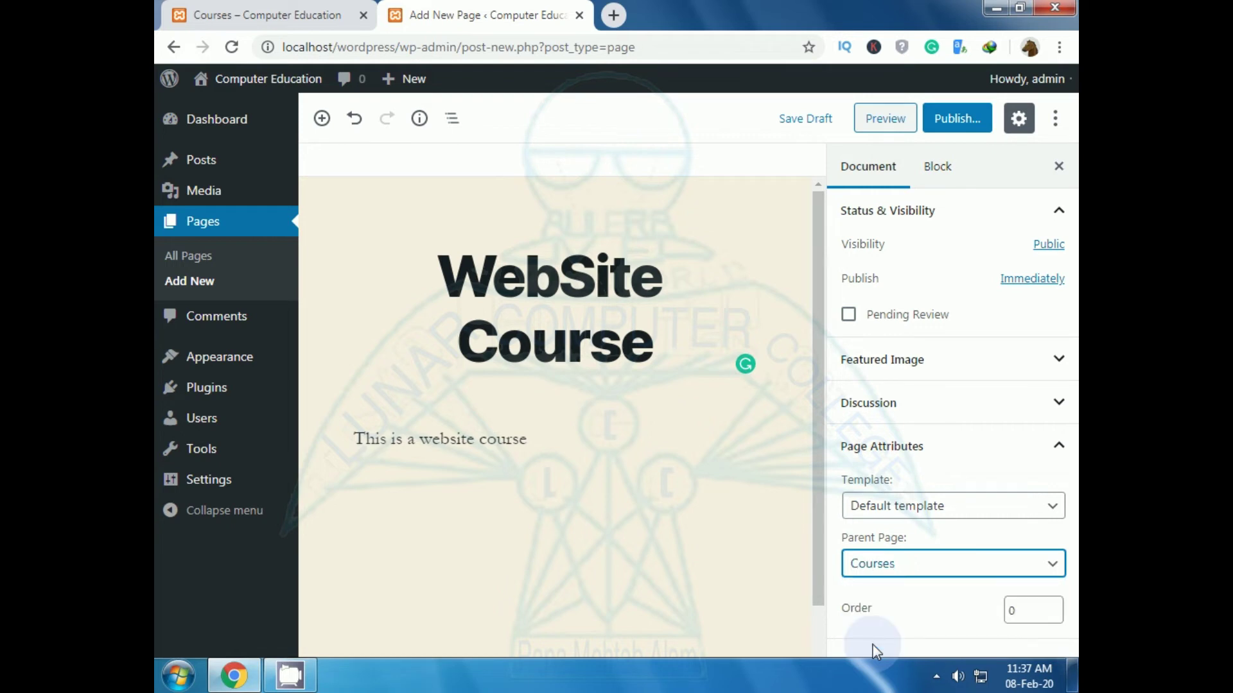
{"action": "left_click", "coordinate": [956, 127]}
{"action": "left_click", "coordinate": [967, 129]}
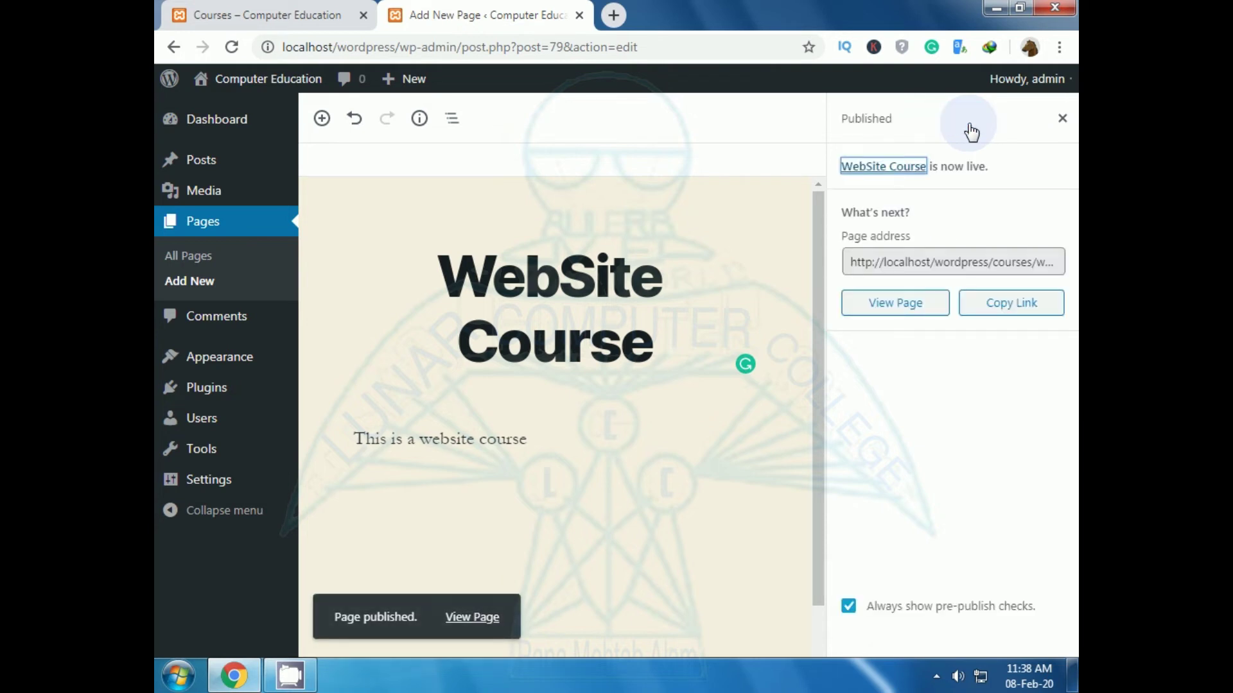
Step: Reload the live site, open WebSite Course from the Courses submenu, then return to Menus
{"action": "left_click", "coordinate": [209, 19]}
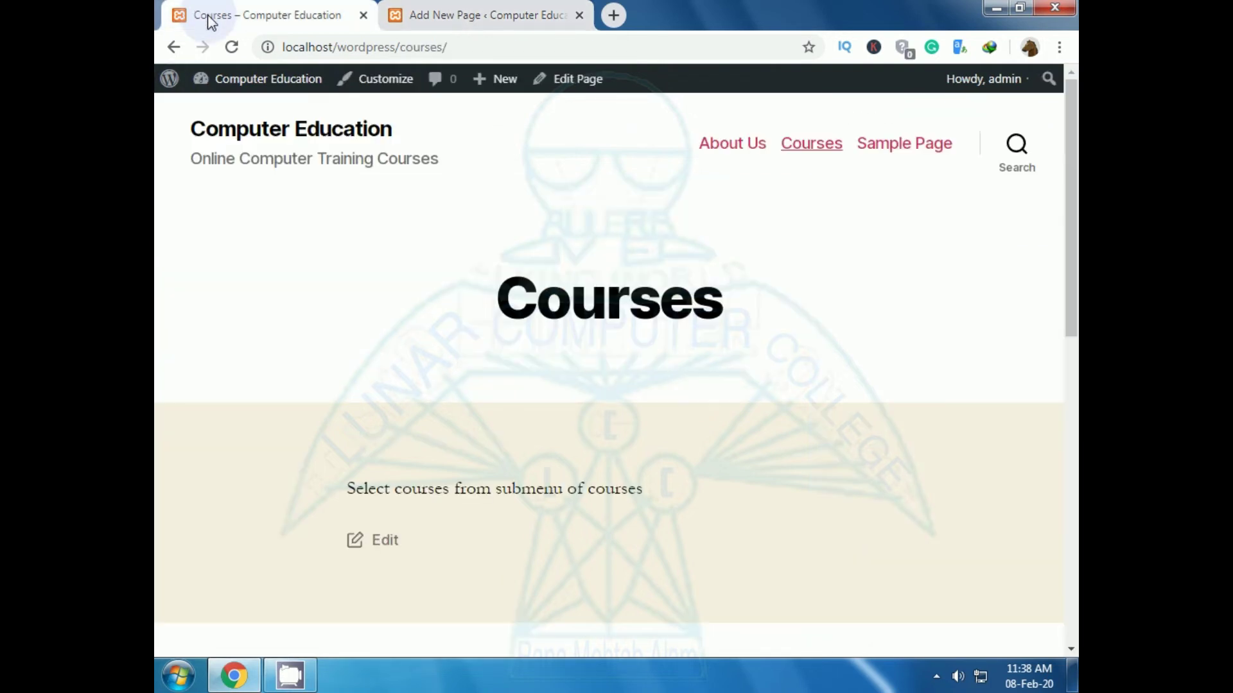
{"action": "left_click", "coordinate": [240, 43]}
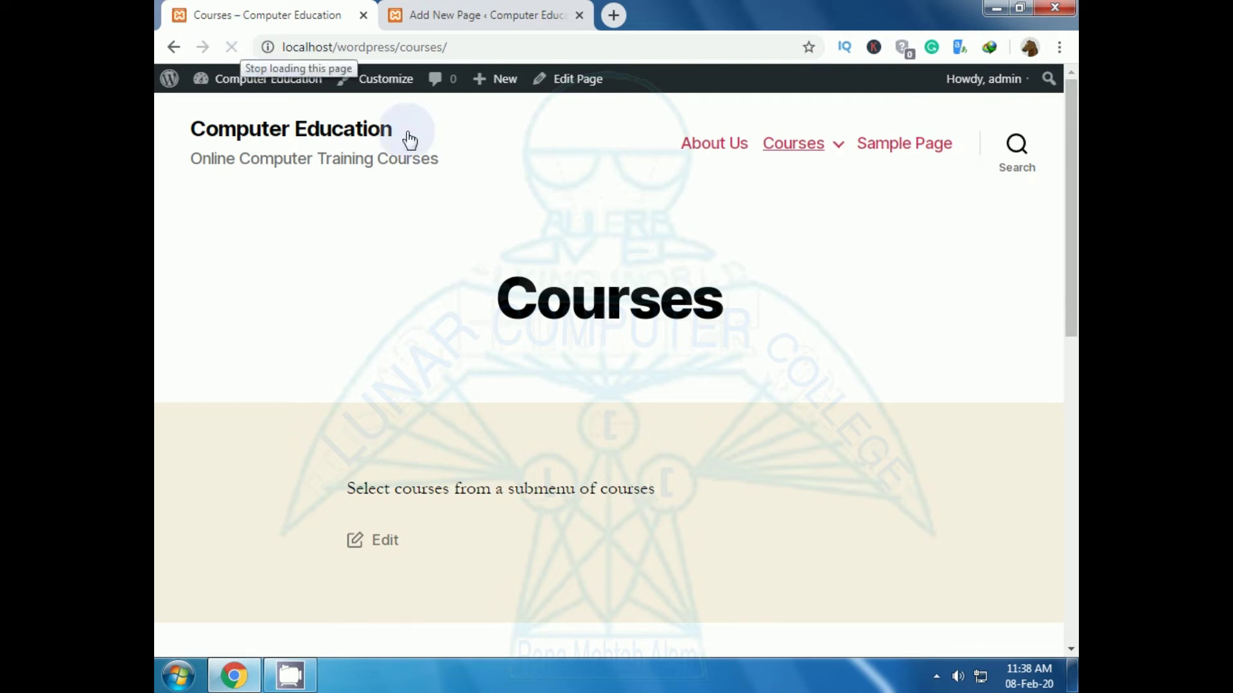
{"action": "mouse_move", "coordinate": [843, 146]}
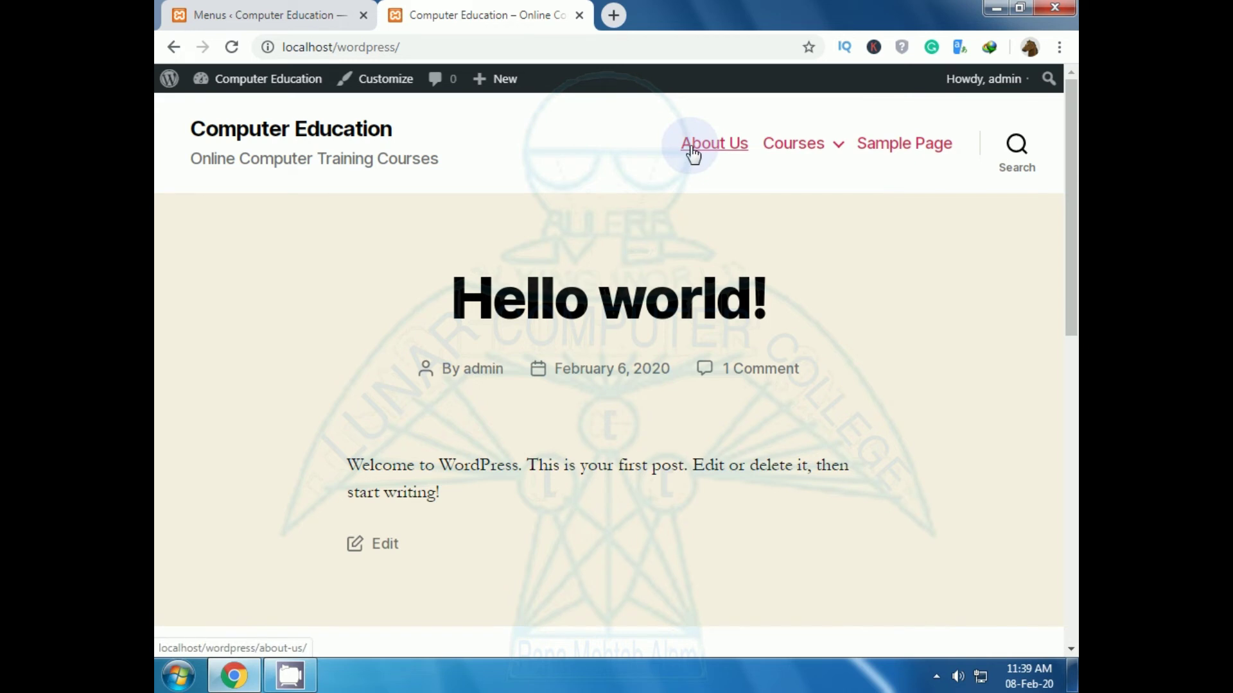
{"action": "mouse_move", "coordinate": [828, 153]}
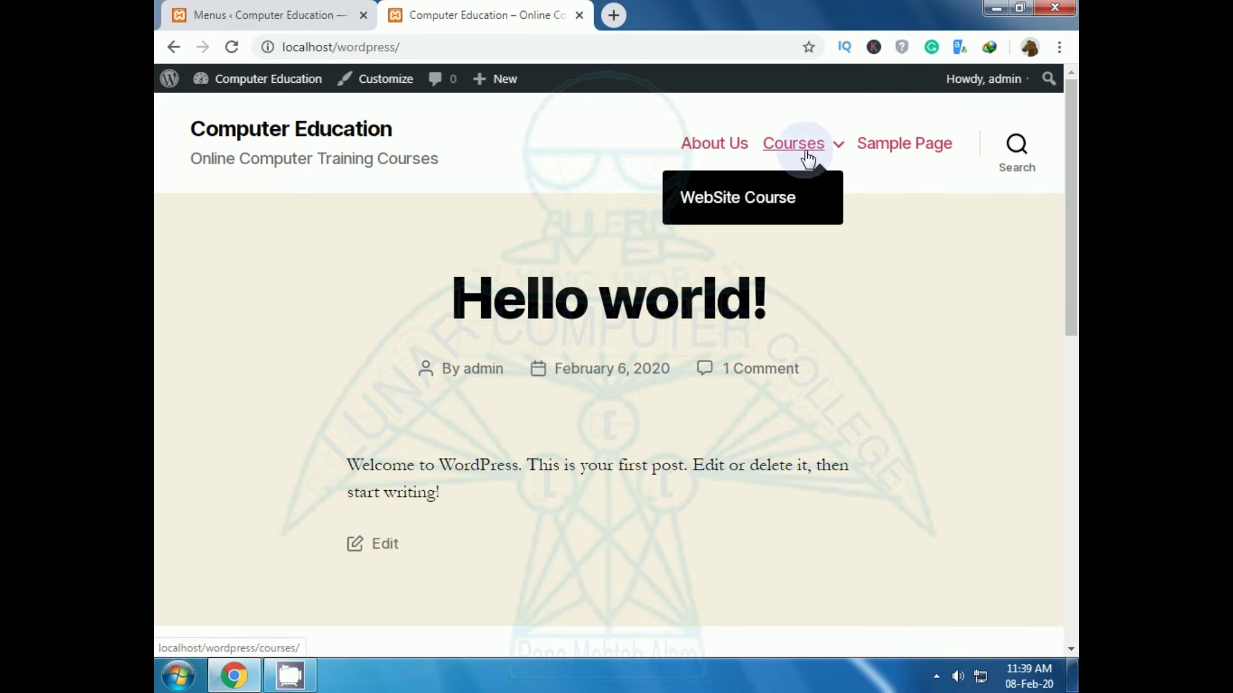
{"action": "left_click", "coordinate": [839, 153]}
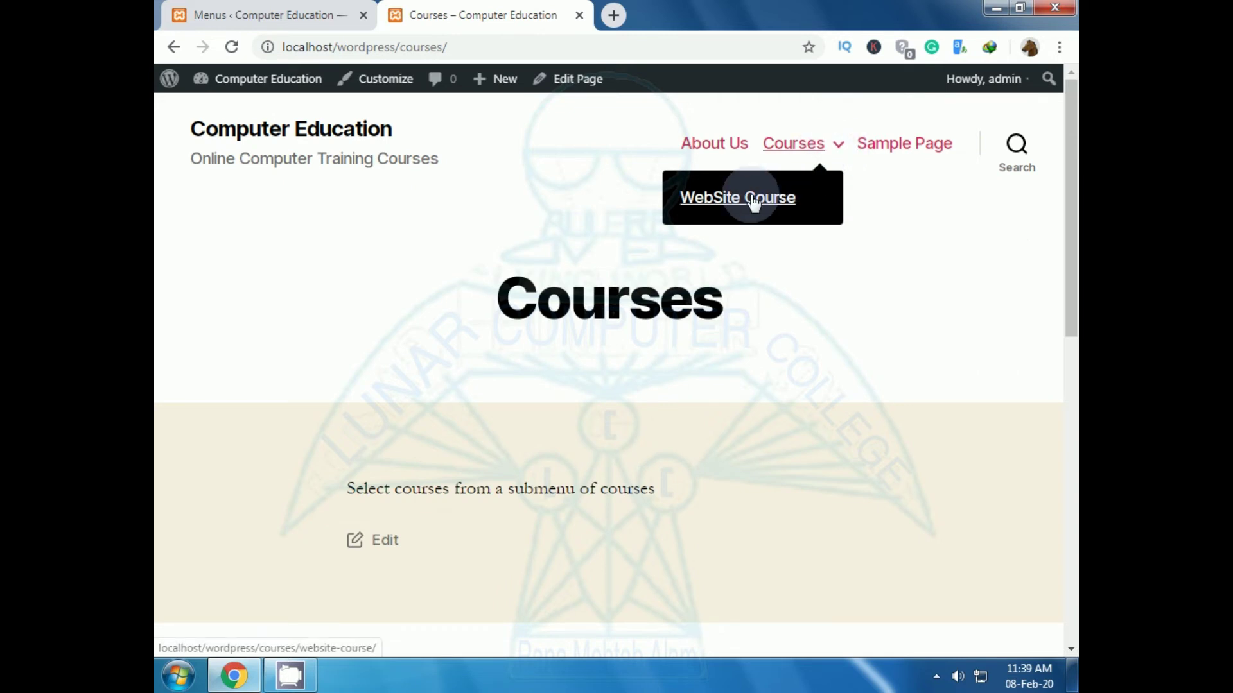
{"action": "left_click", "coordinate": [791, 149]}
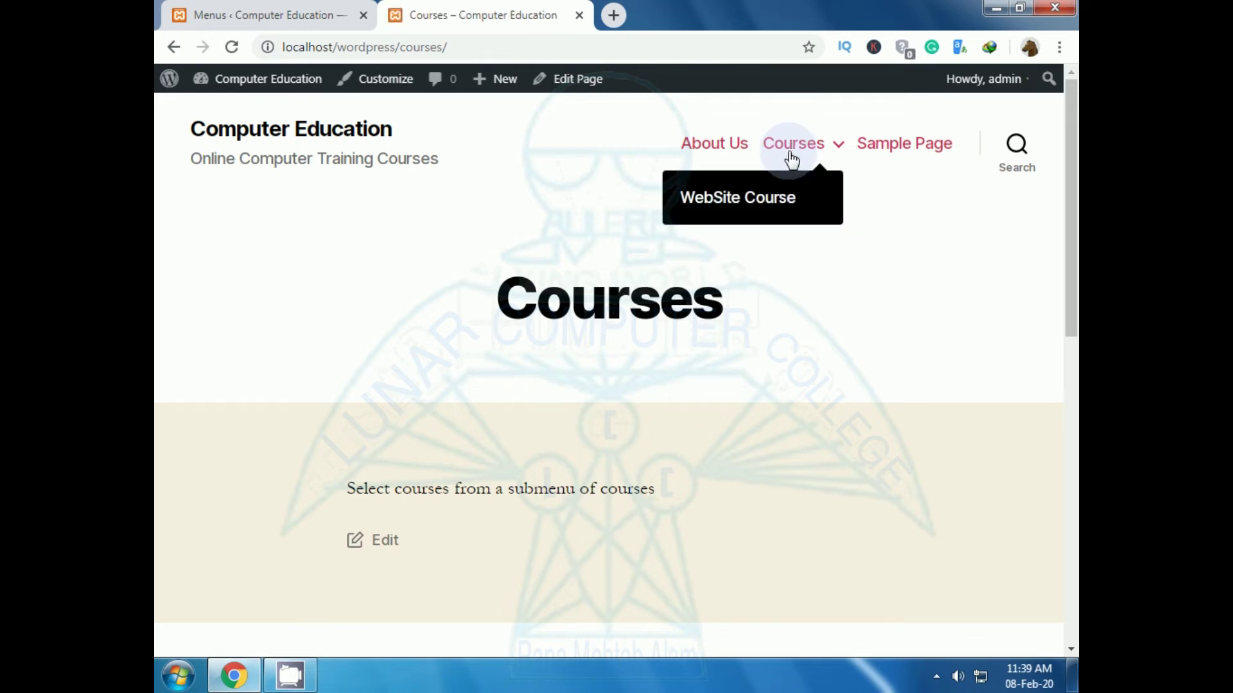
{"action": "left_click", "coordinate": [836, 148]}
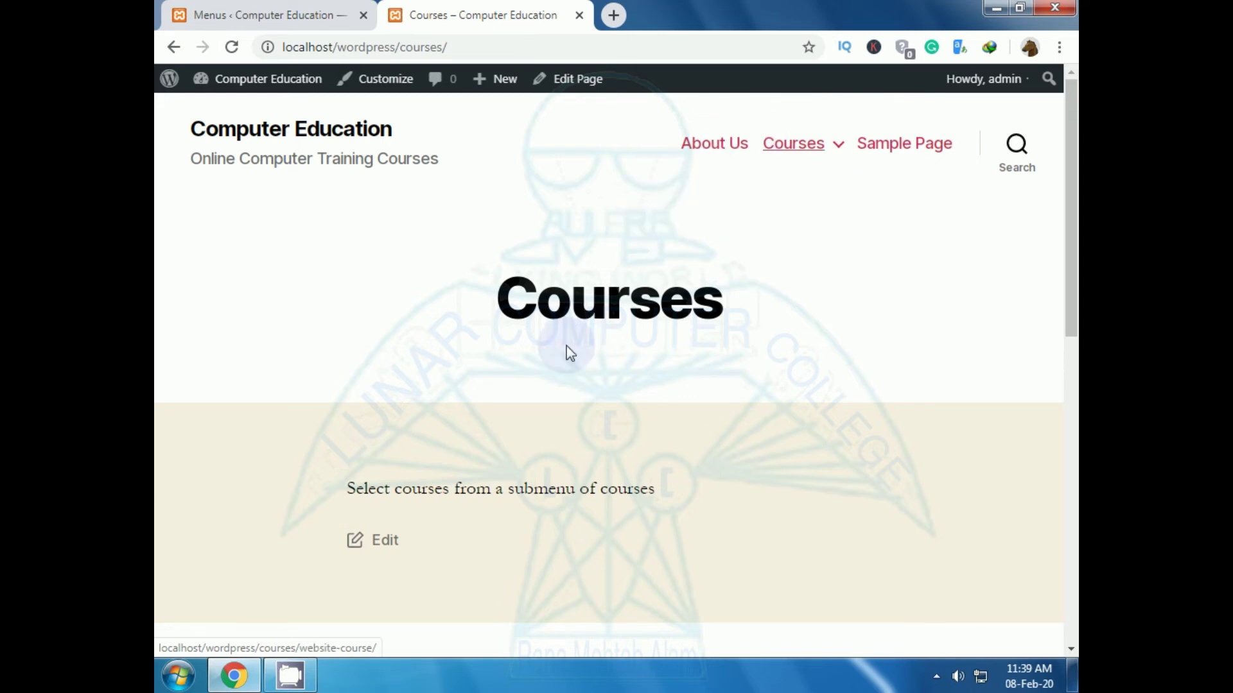
{"action": "mouse_move", "coordinate": [834, 145]}
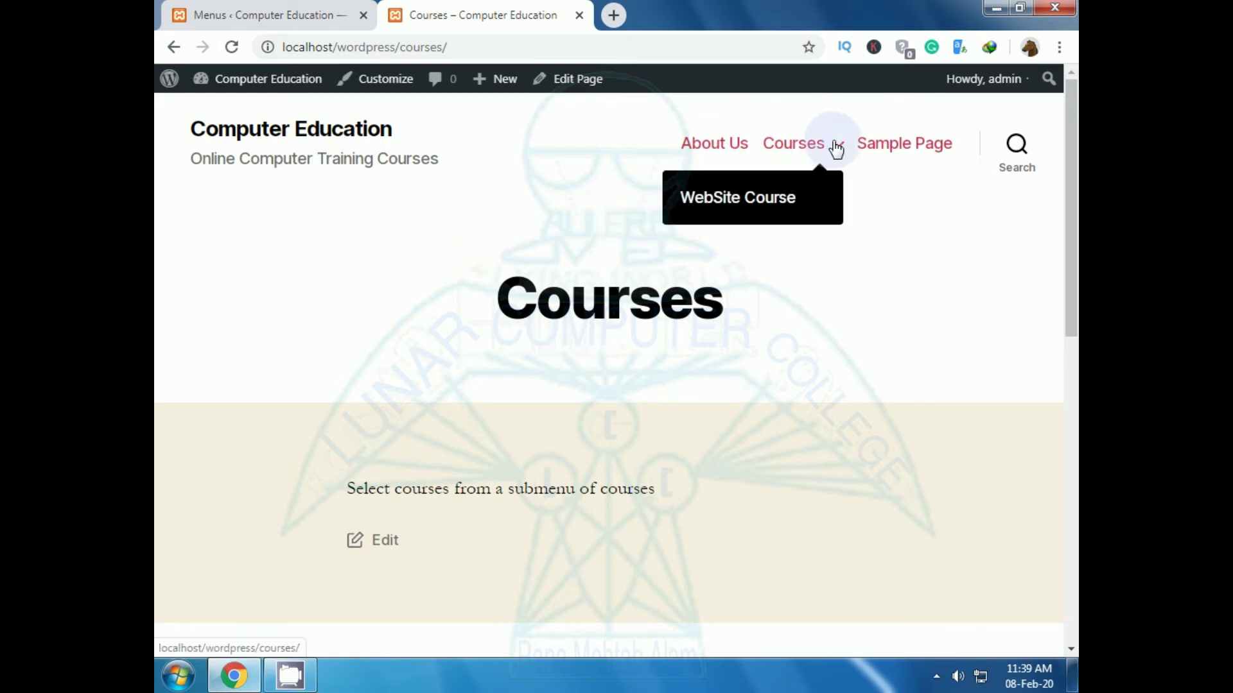
{"action": "left_click", "coordinate": [737, 210]}
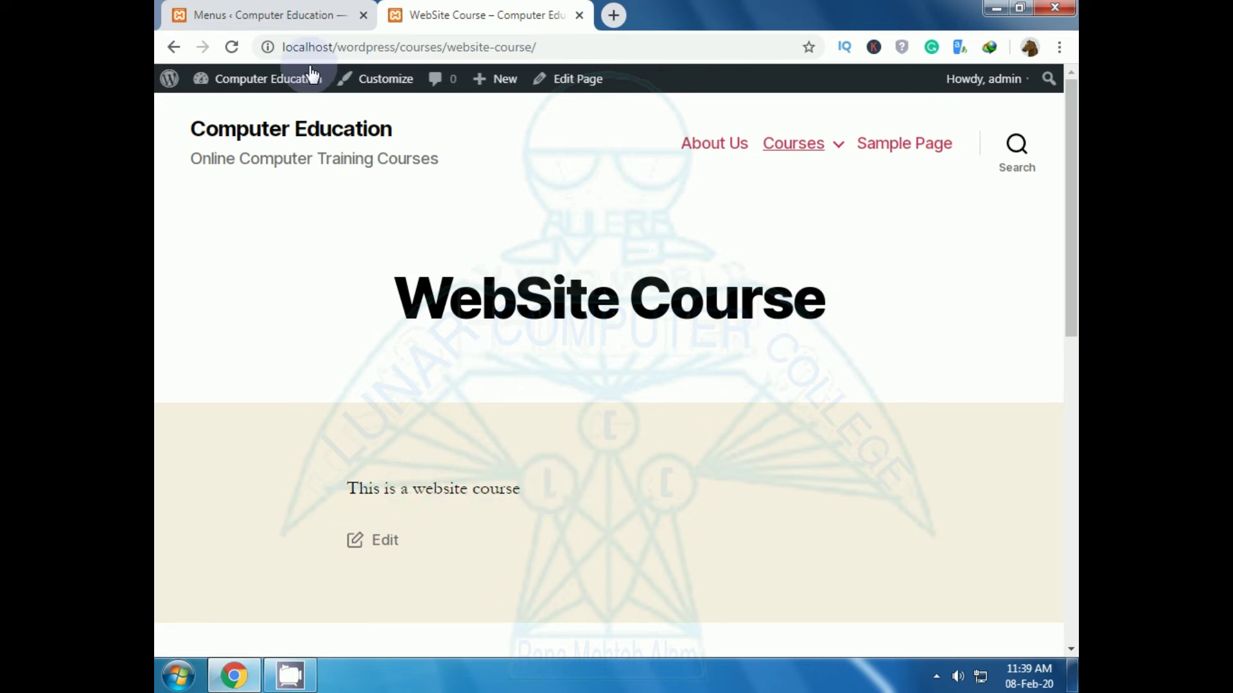
{"action": "left_click", "coordinate": [302, 14]}
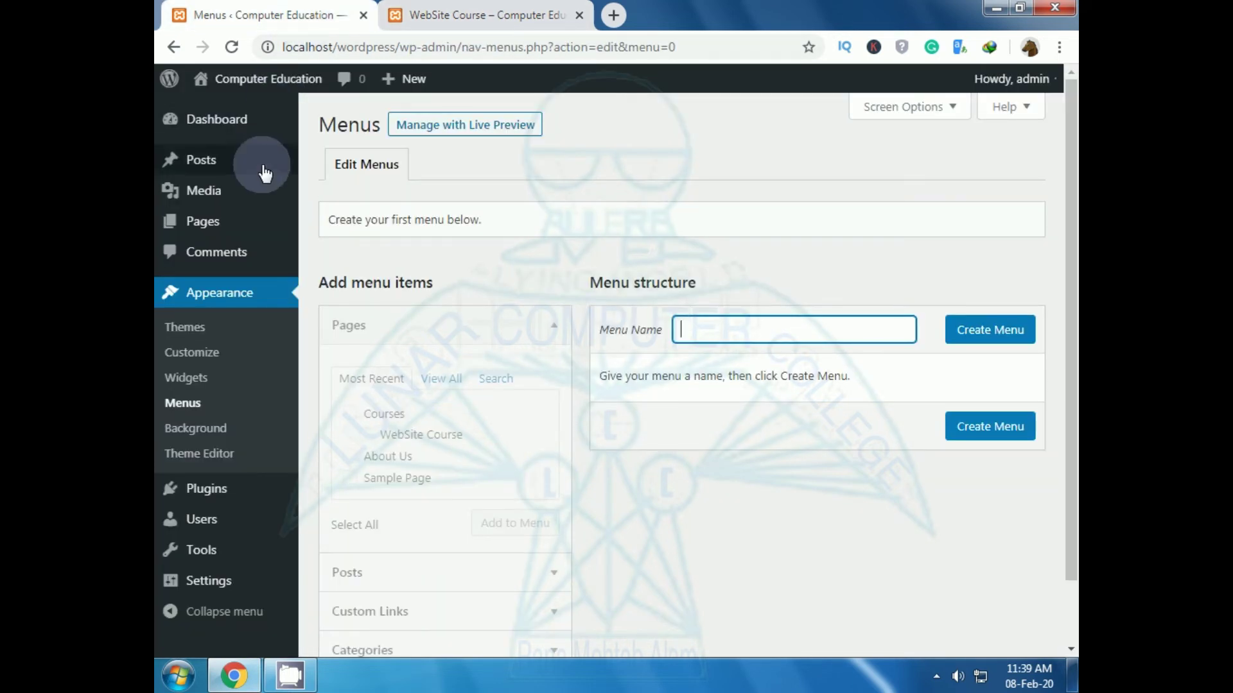
Step: Navigate via Posts to the Pages list of five pages and start a blank page
{"action": "left_click", "coordinate": [196, 168]}
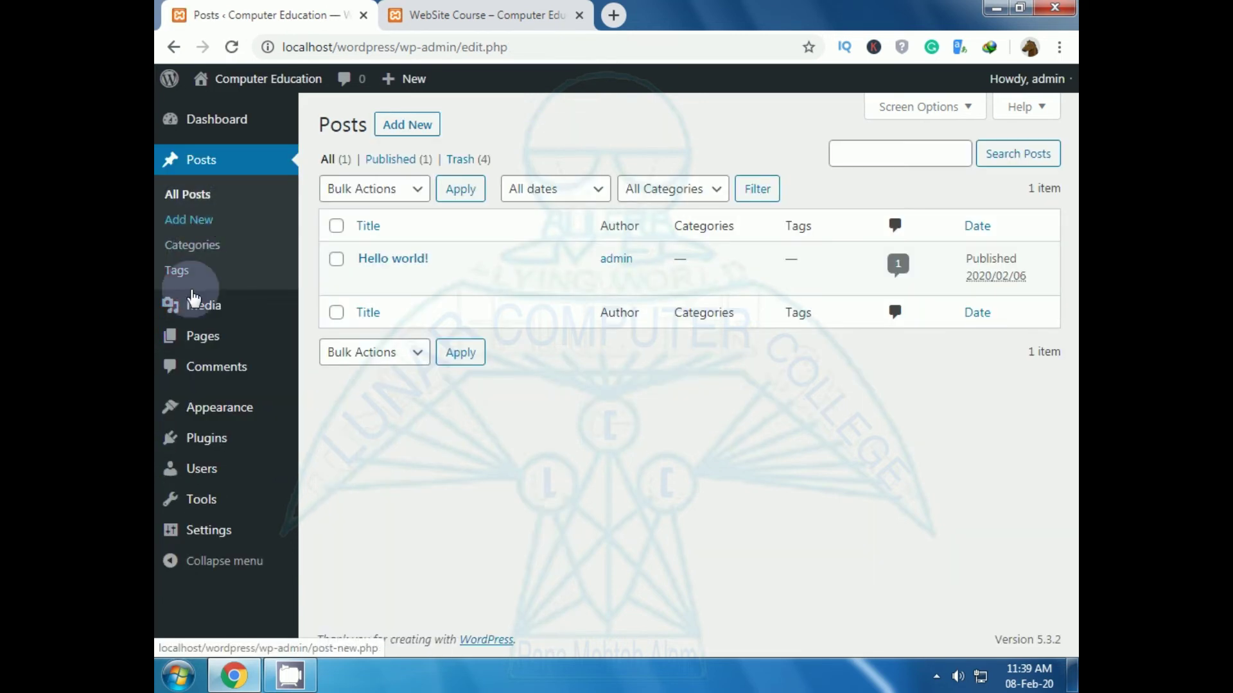
{"action": "left_click", "coordinate": [192, 347]}
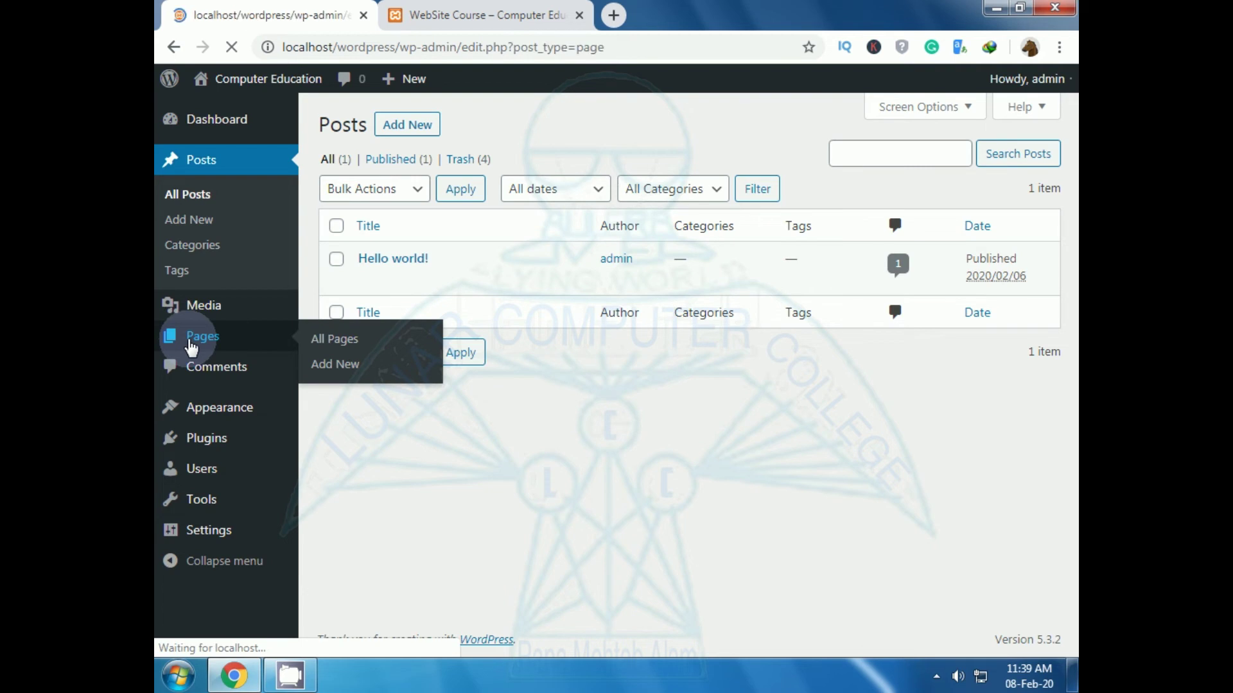
{"action": "mouse_move", "coordinate": [231, 354]}
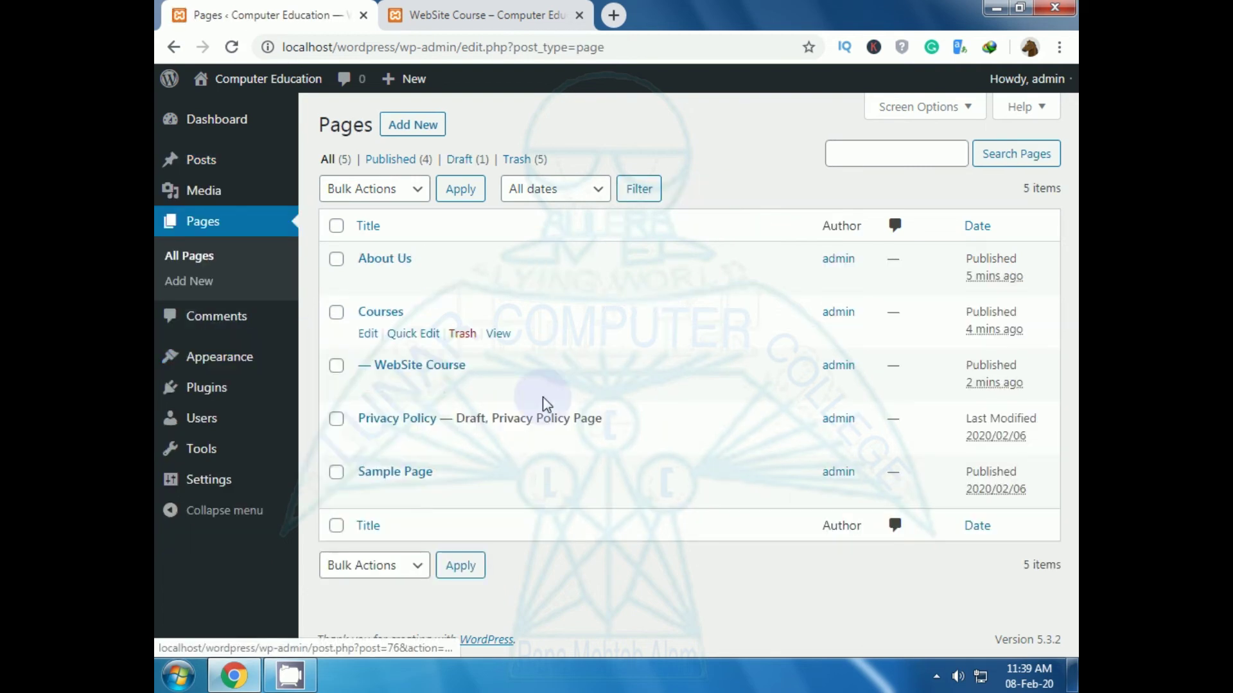
{"action": "left_click", "coordinate": [414, 129]}
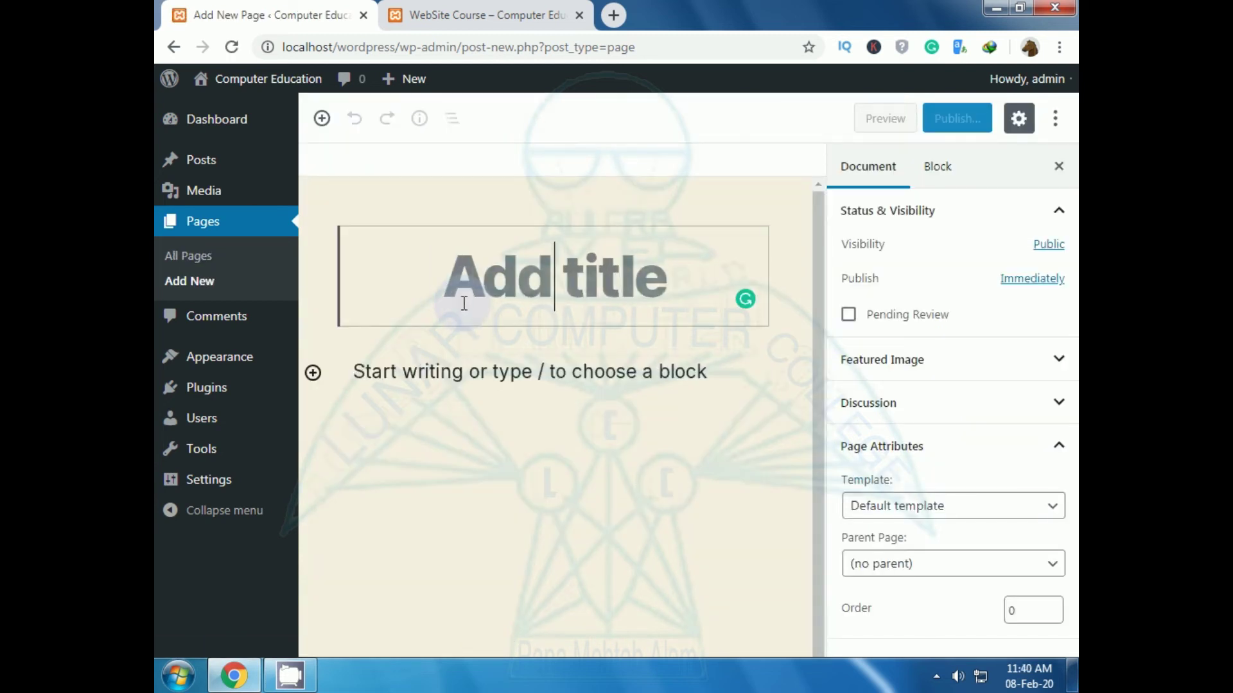
Step: Title the new page 'AutoCAD' with the body text 'This is AutoCAD Course'
{"action": "type", "text": "Aut"}
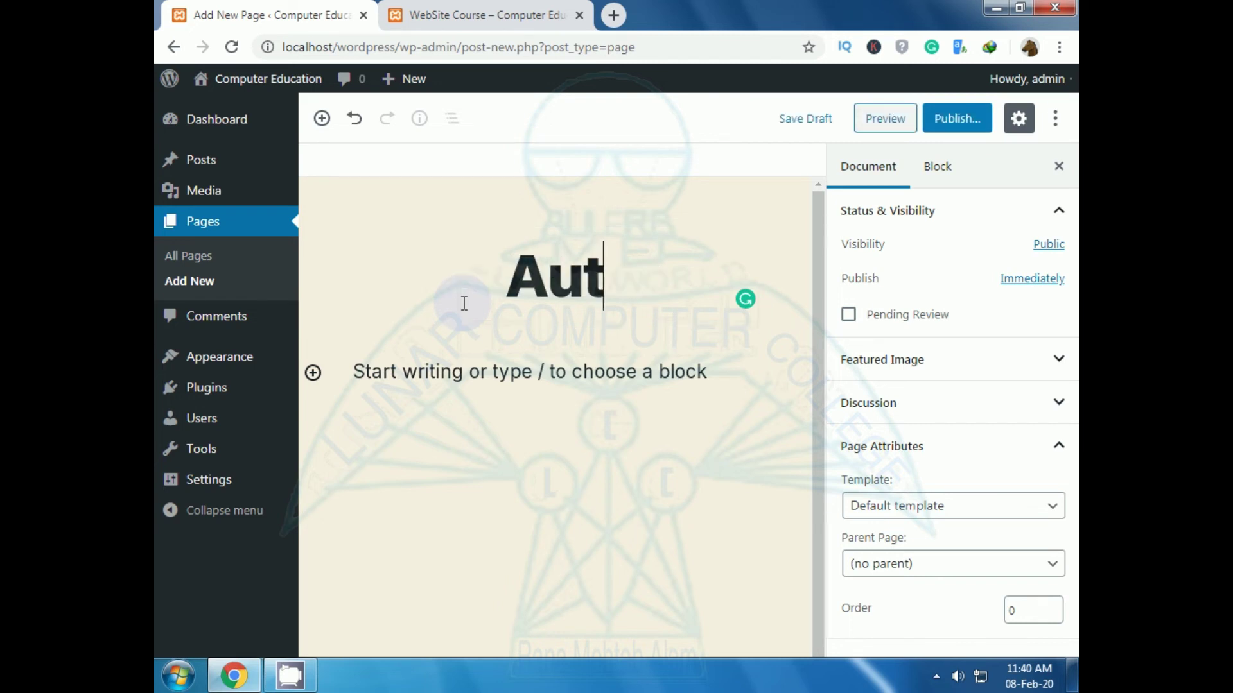
{"action": "type", "text": "oCAD"}
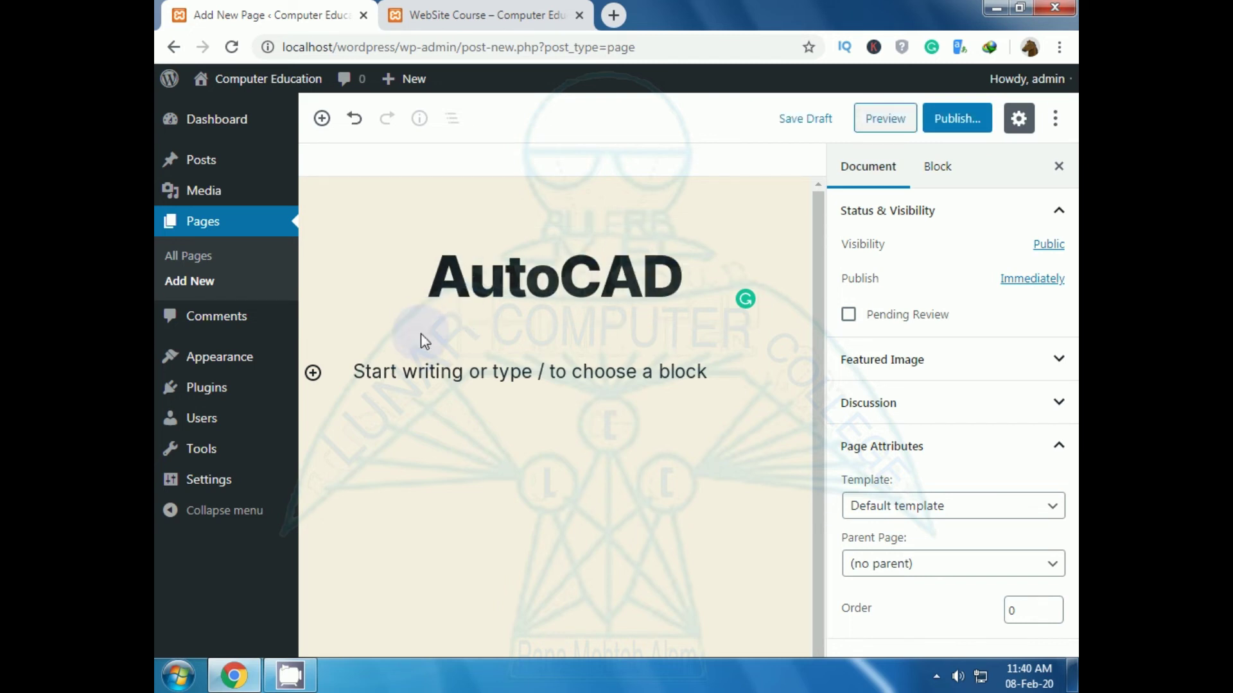
{"action": "left_click", "coordinate": [436, 369]}
{"action": "type", "text": "This"}
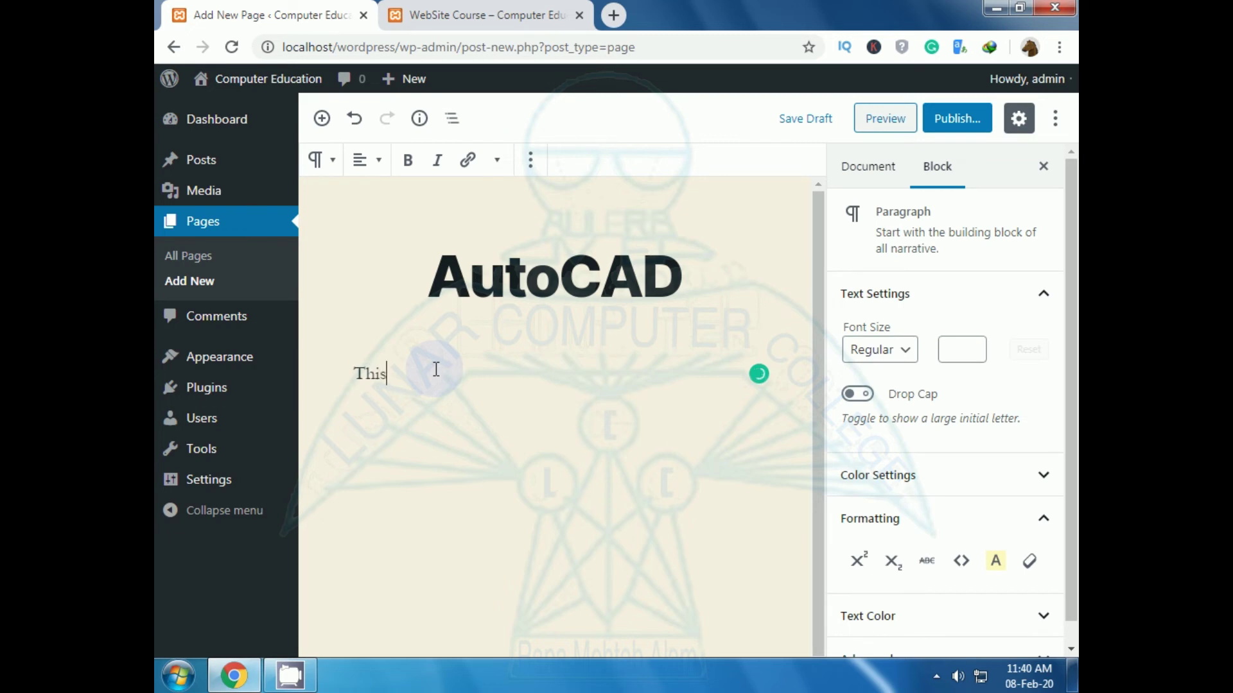
{"action": "type", "text": " is AutoCAD Course"}
Step: Set Courses as the parent page and publish the AutoCAD page
{"action": "left_click", "coordinate": [542, 307]}
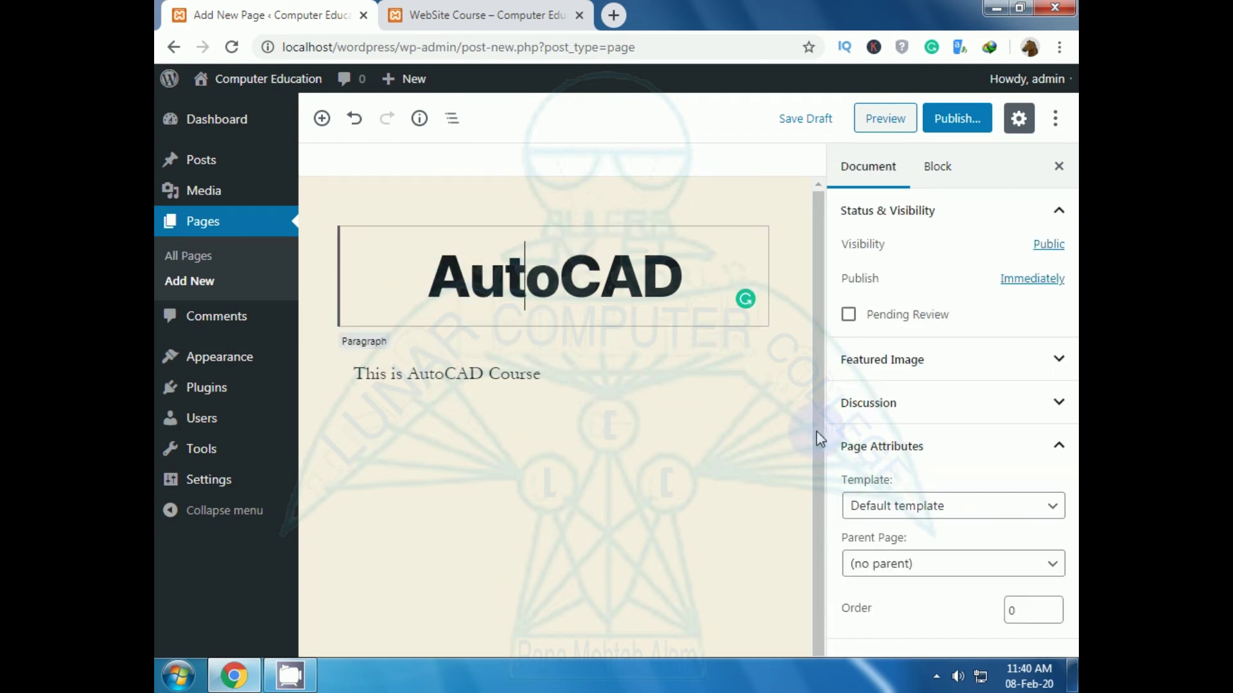
{"action": "left_click", "coordinate": [864, 573]}
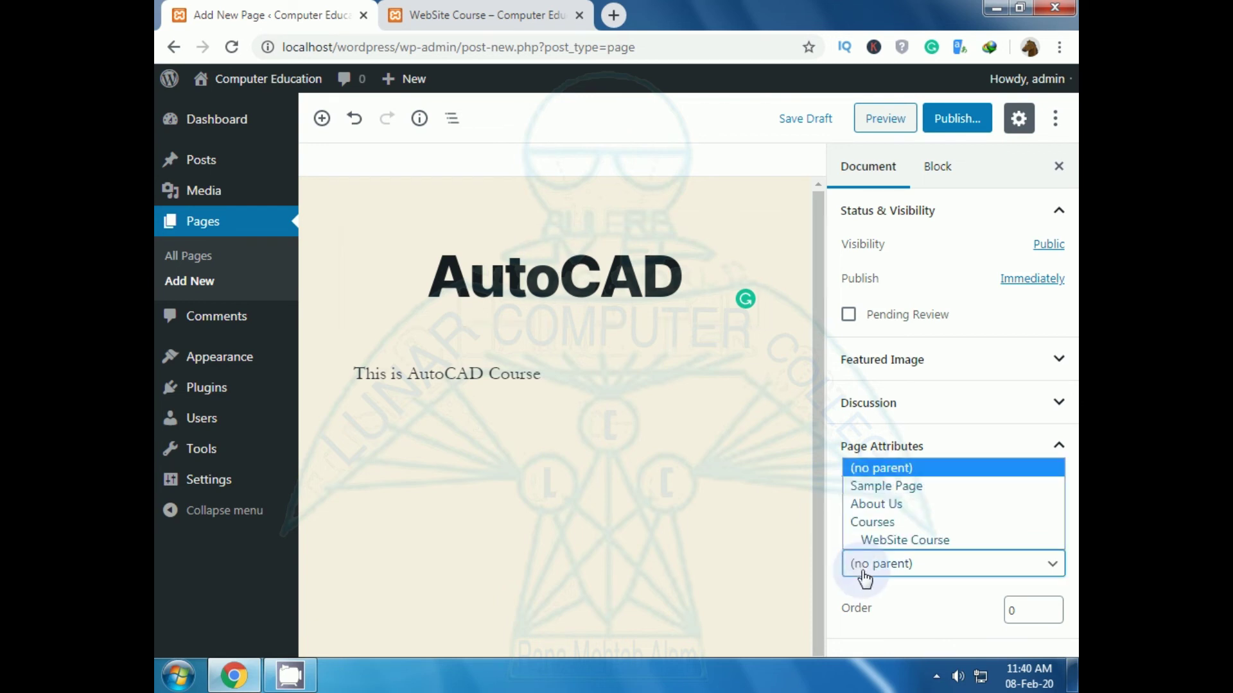
{"action": "left_click", "coordinate": [861, 524]}
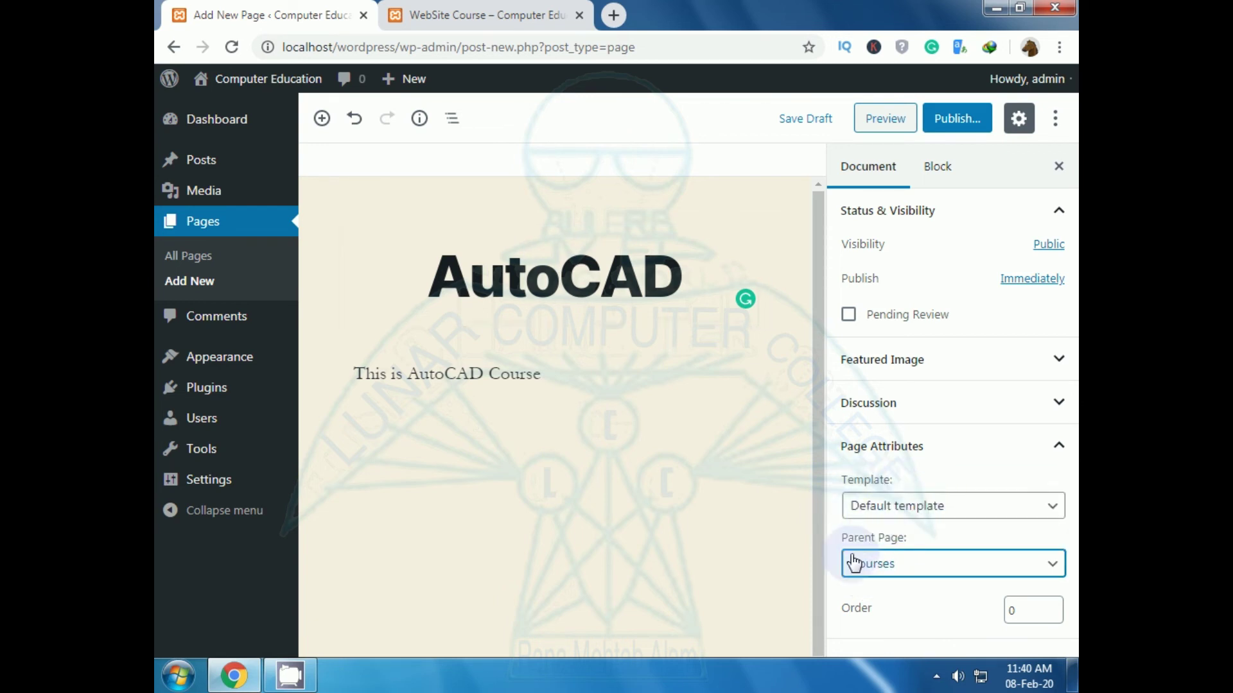
{"action": "left_click", "coordinate": [956, 120]}
{"action": "left_click", "coordinate": [956, 119]}
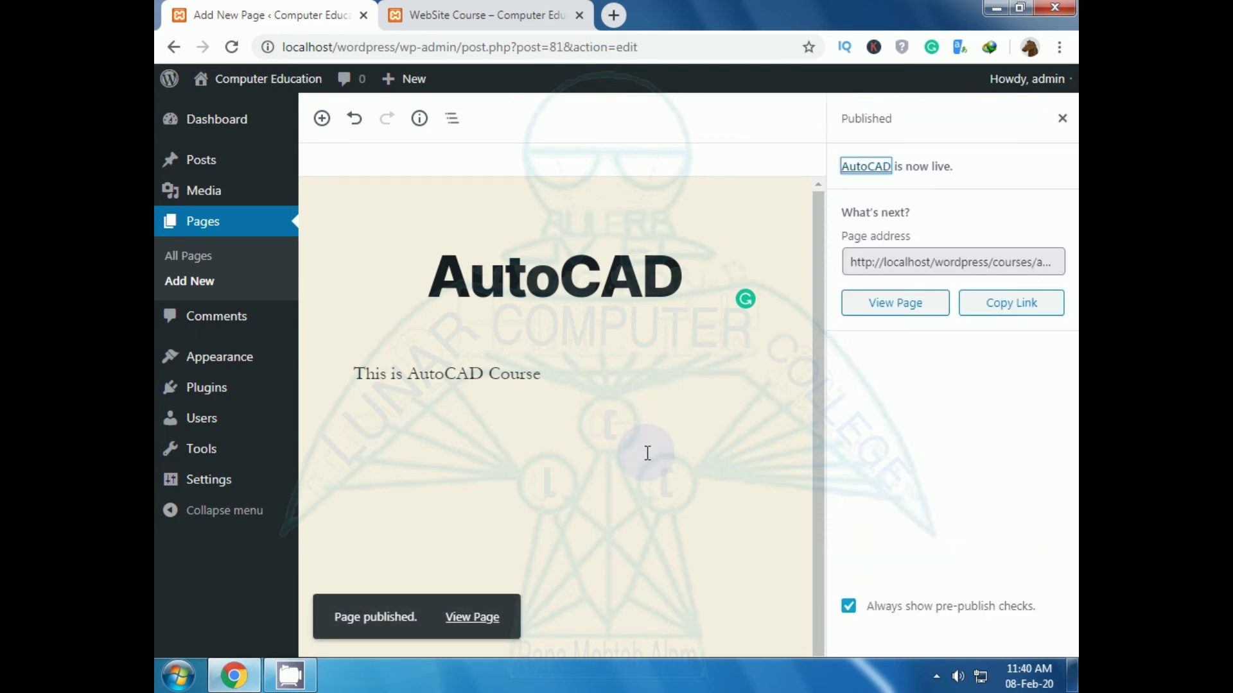
Step: Reload the live site and visit WebSite Course and AutoCAD from the Courses dropdown
{"action": "left_click", "coordinate": [442, 20]}
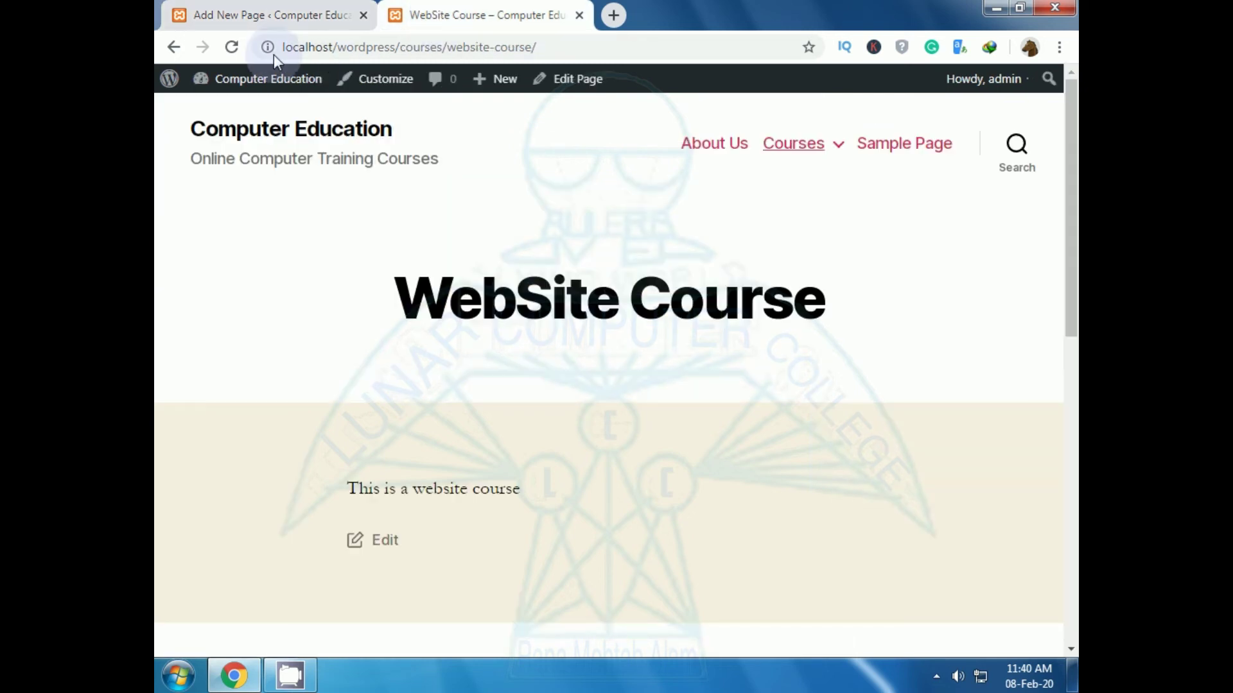
{"action": "left_click", "coordinate": [233, 48]}
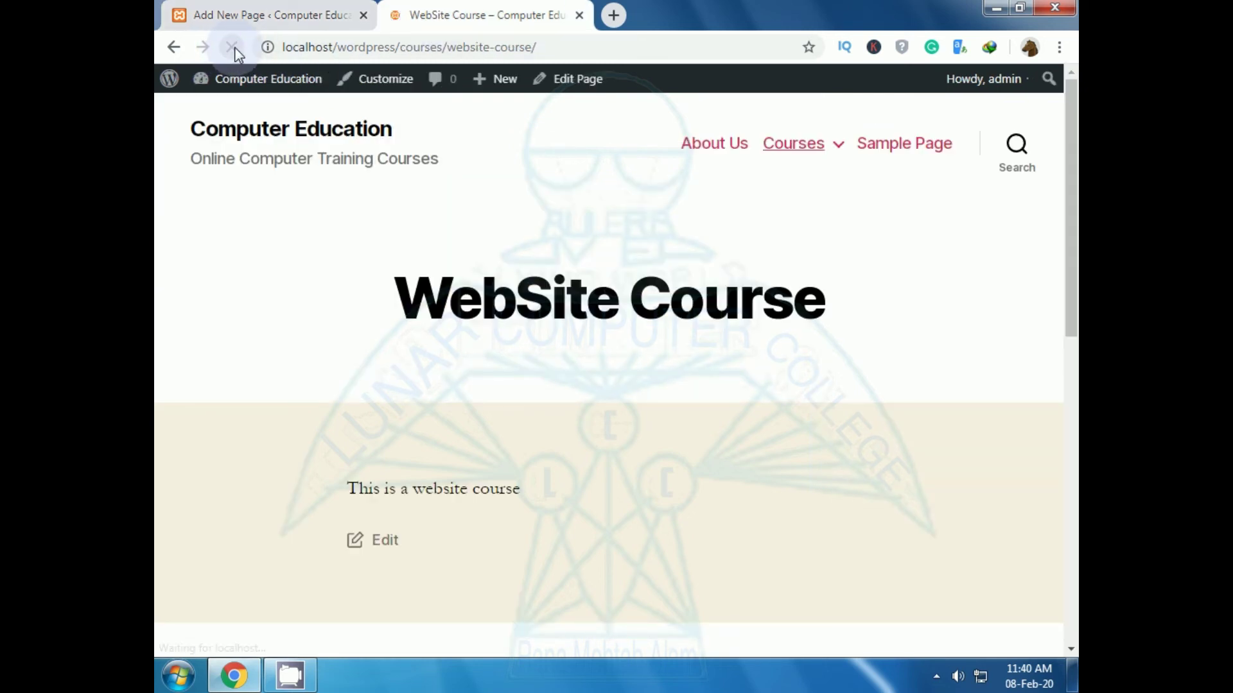
{"action": "left_click", "coordinate": [838, 146]}
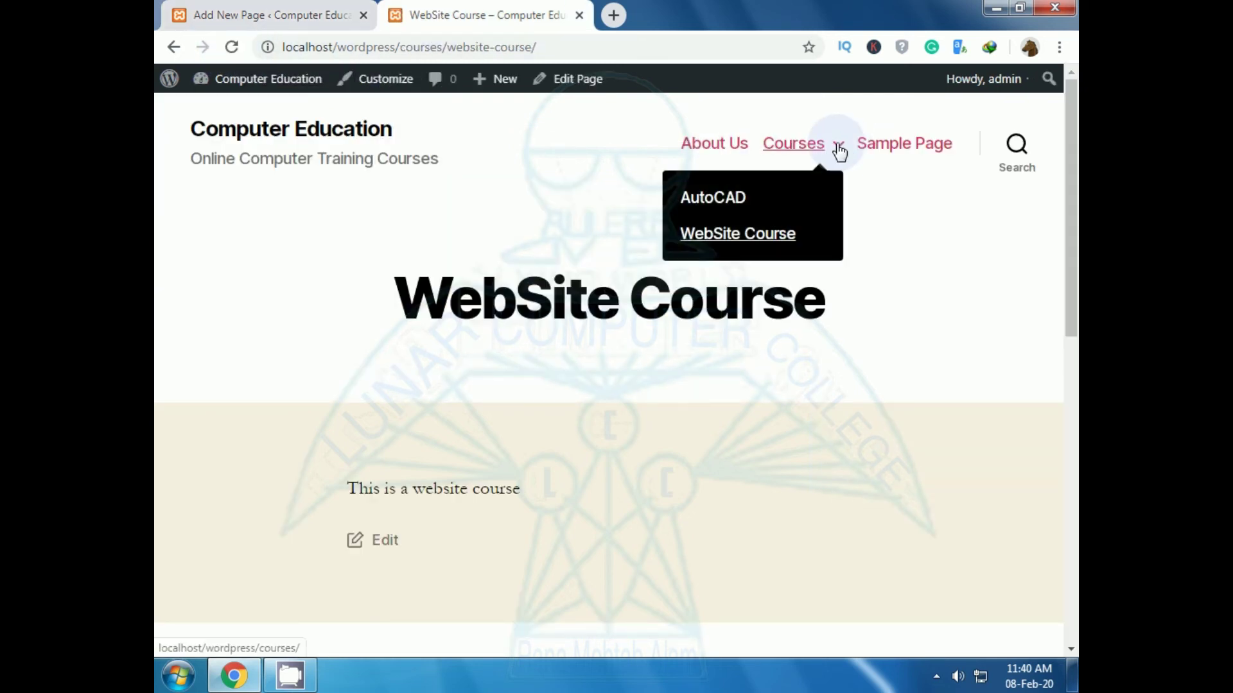
{"action": "left_click", "coordinate": [717, 217]}
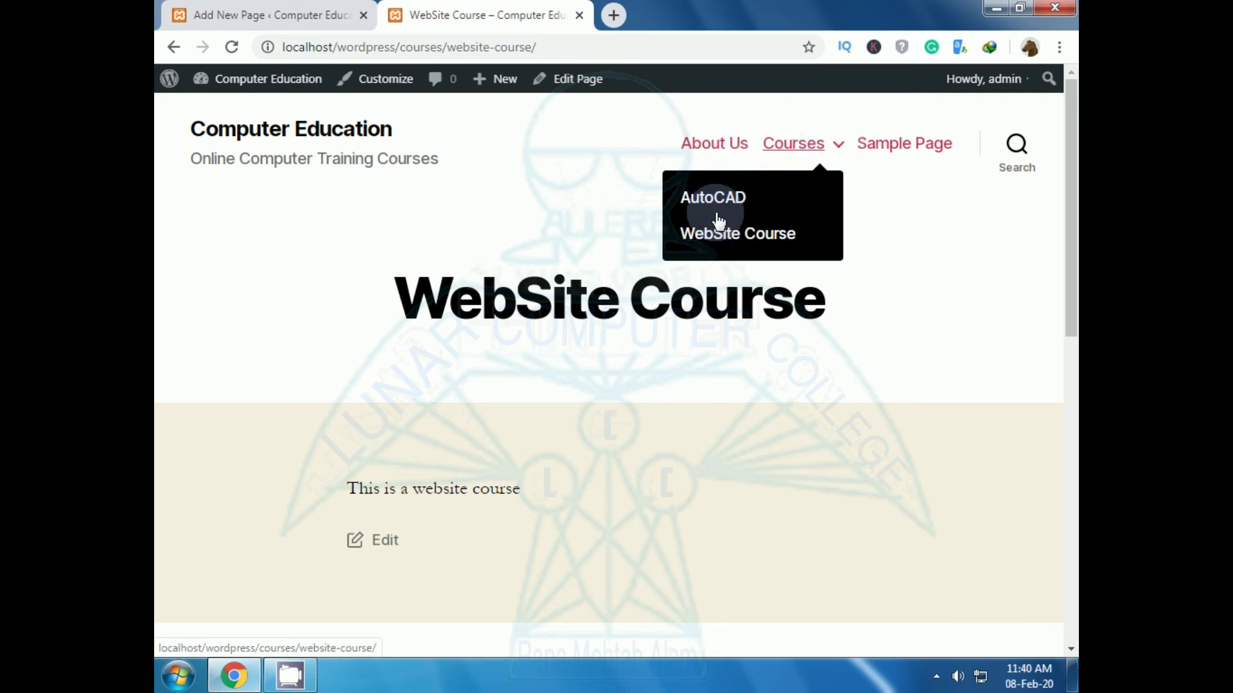
{"action": "left_click", "coordinate": [710, 203]}
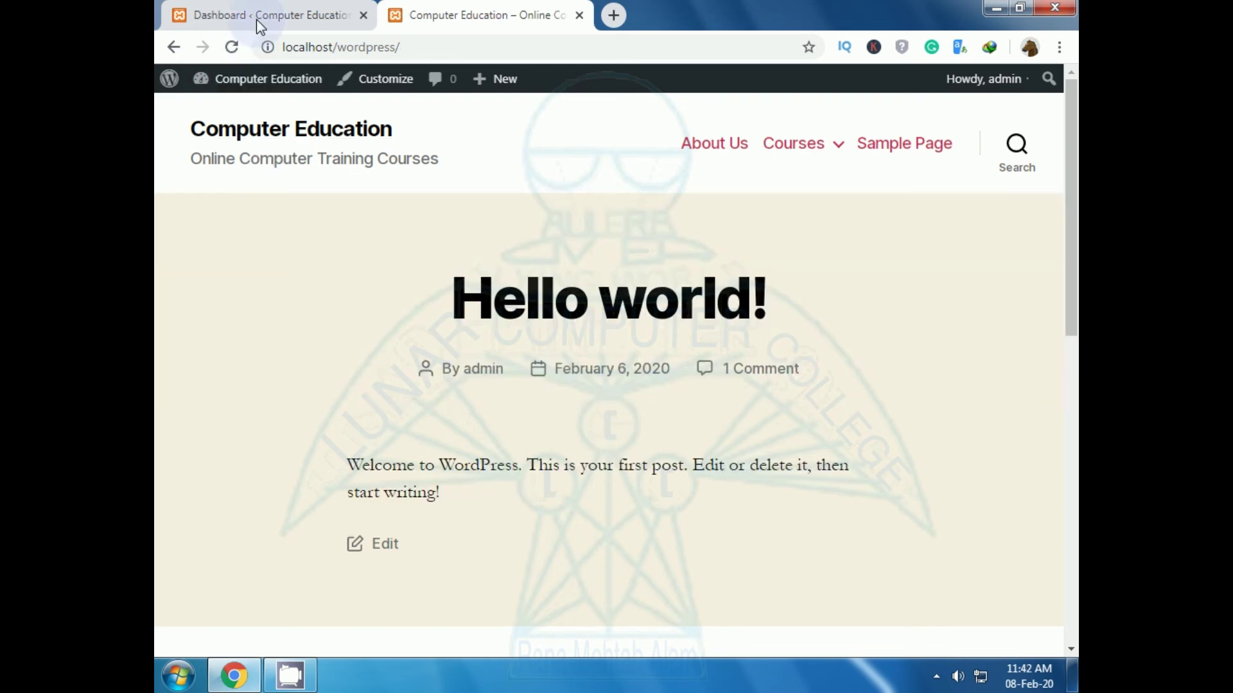
Step: Go to Appearance > Menus in the dashboard and select the Menu Name field
{"action": "left_click", "coordinate": [256, 19]}
{"action": "mouse_move", "coordinate": [256, 262]}
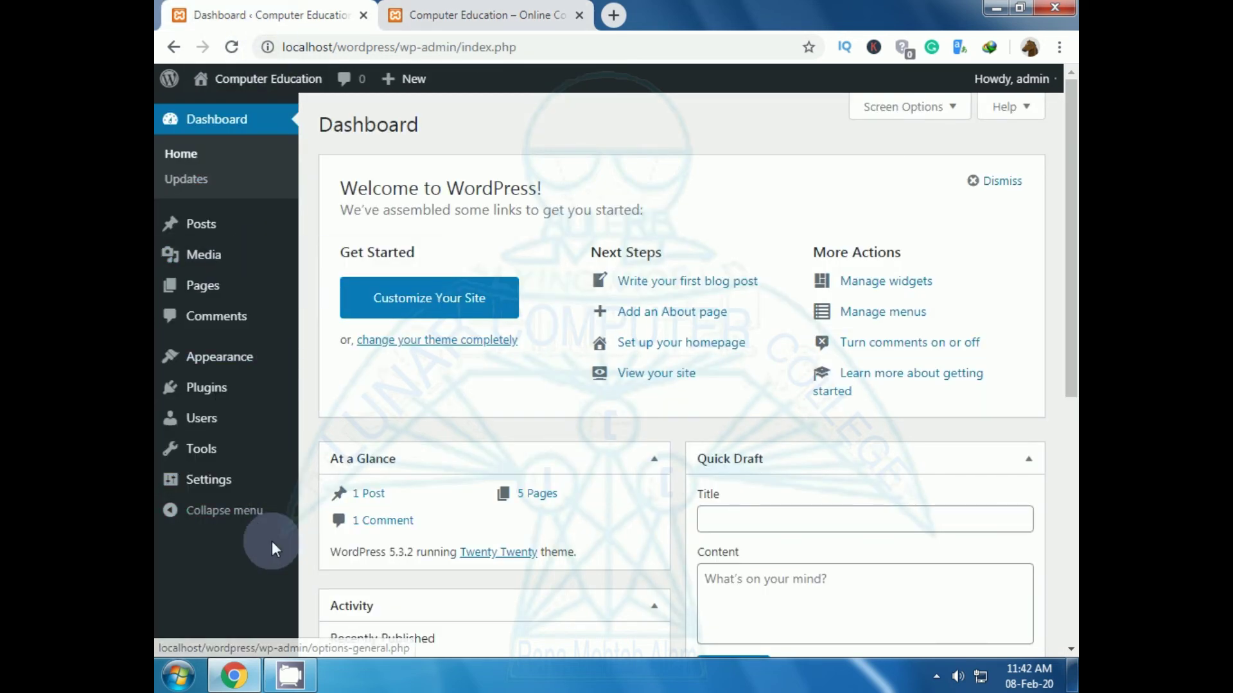
{"action": "mouse_move", "coordinate": [242, 355]}
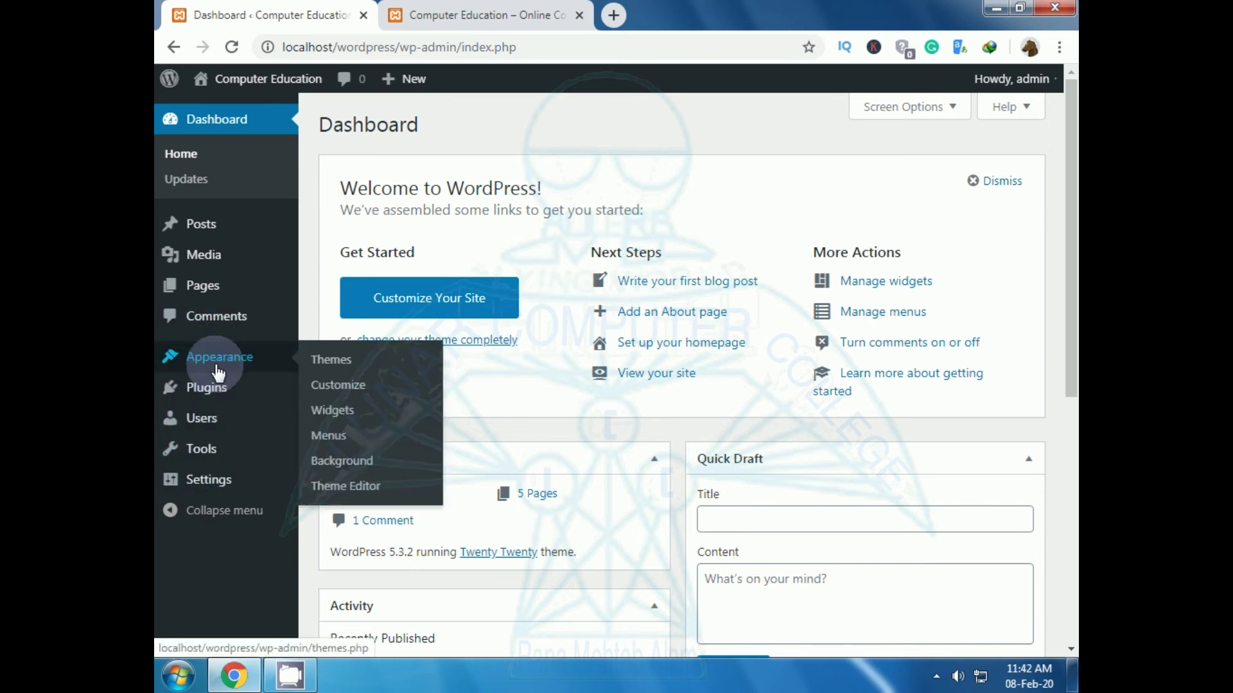
{"action": "left_click", "coordinate": [344, 438]}
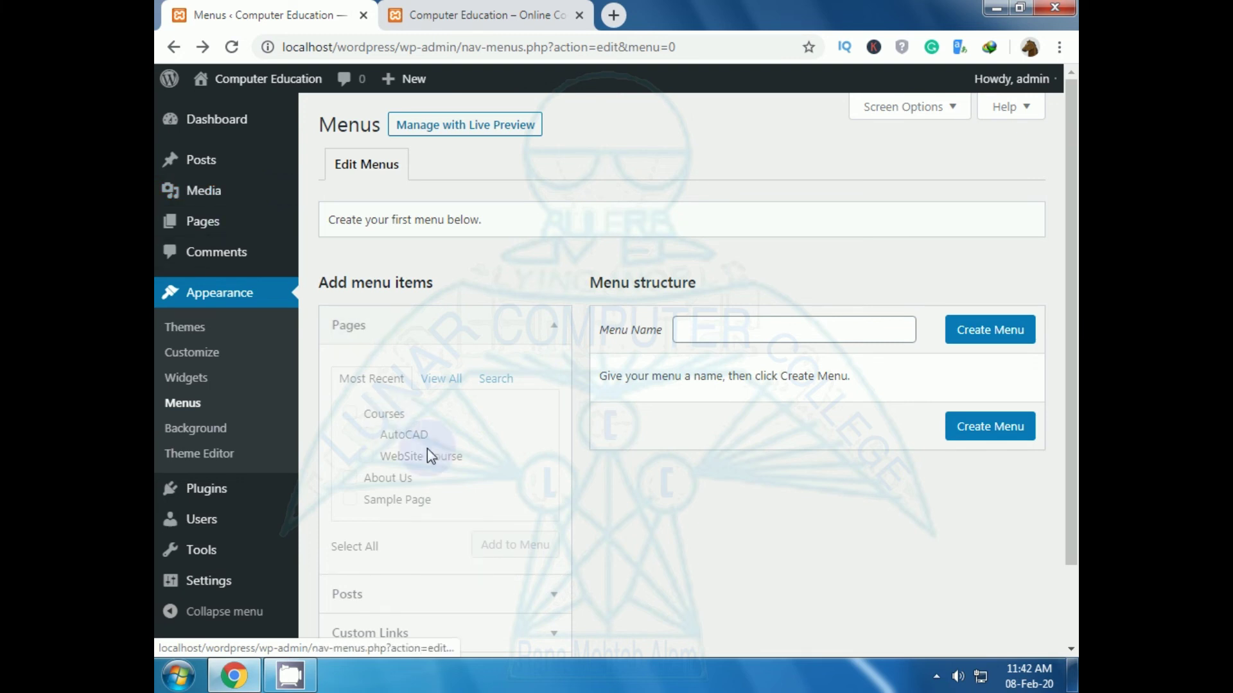
{"action": "scroll", "coordinate": [724, 564], "scroll_direction": "down", "scroll_amount": 1}
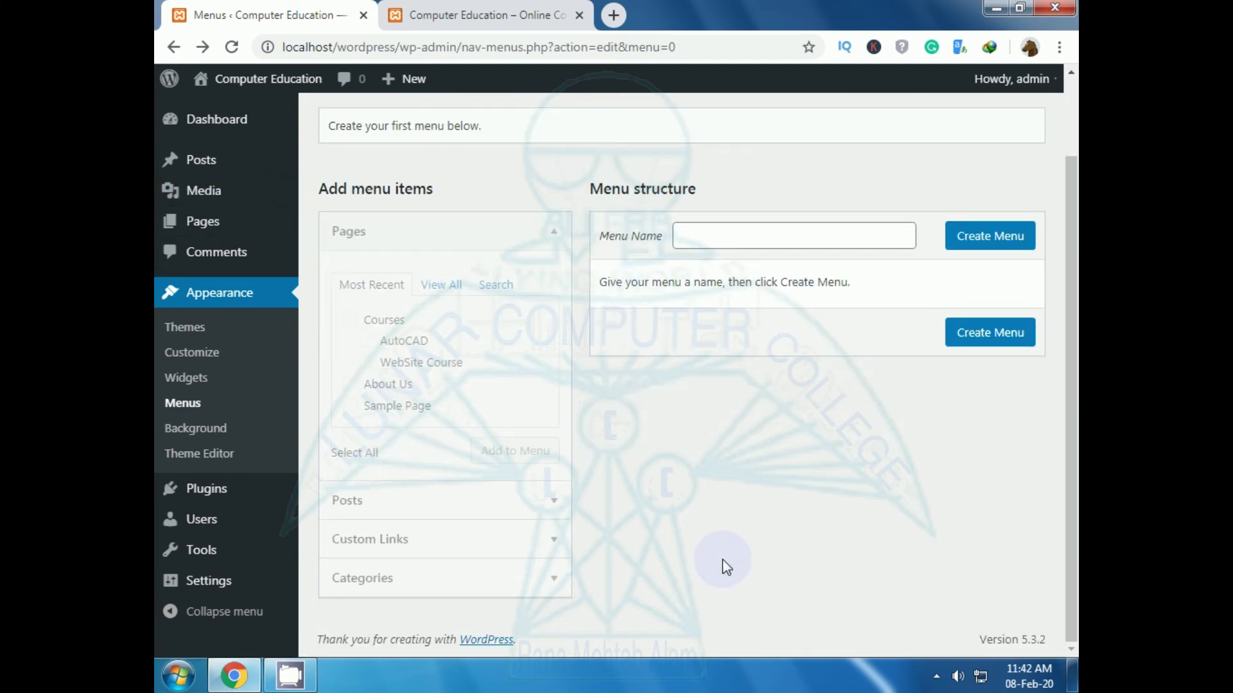
{"action": "scroll", "coordinate": [722, 560], "scroll_direction": "up", "scroll_amount": 1}
{"action": "left_click", "coordinate": [716, 341]}
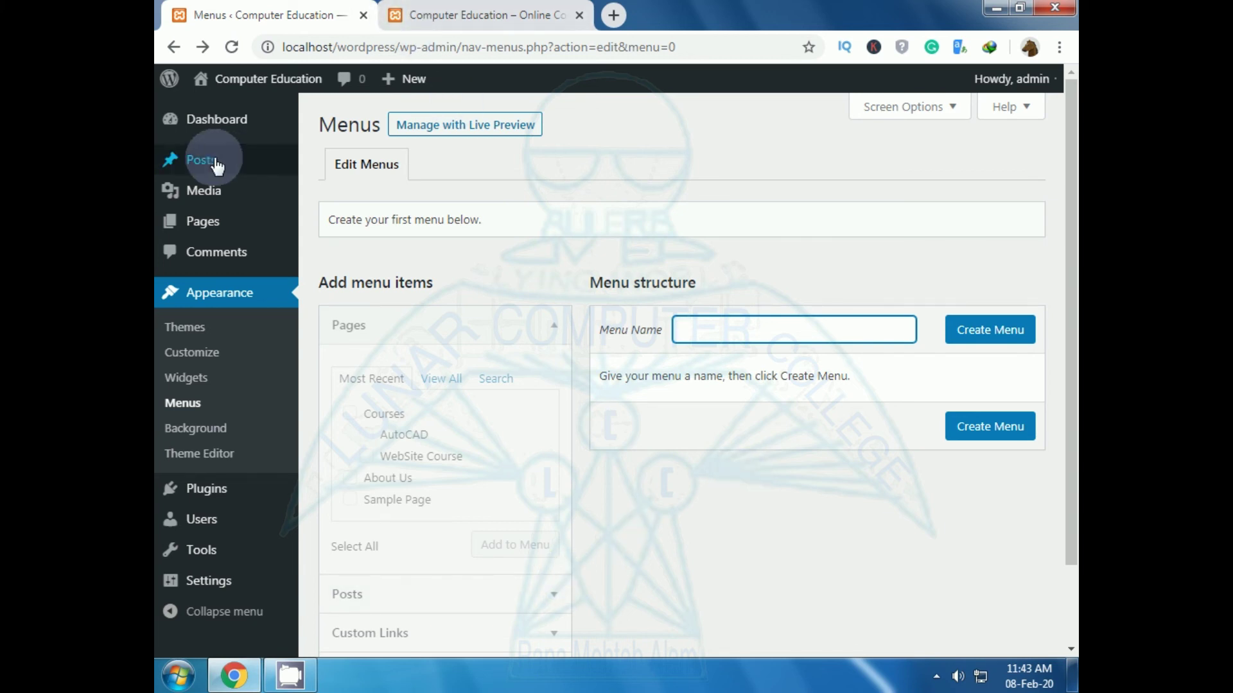
Step: Trash the Sample Page from the Pages list
{"action": "mouse_move", "coordinate": [214, 178]}
{"action": "left_click", "coordinate": [203, 231]}
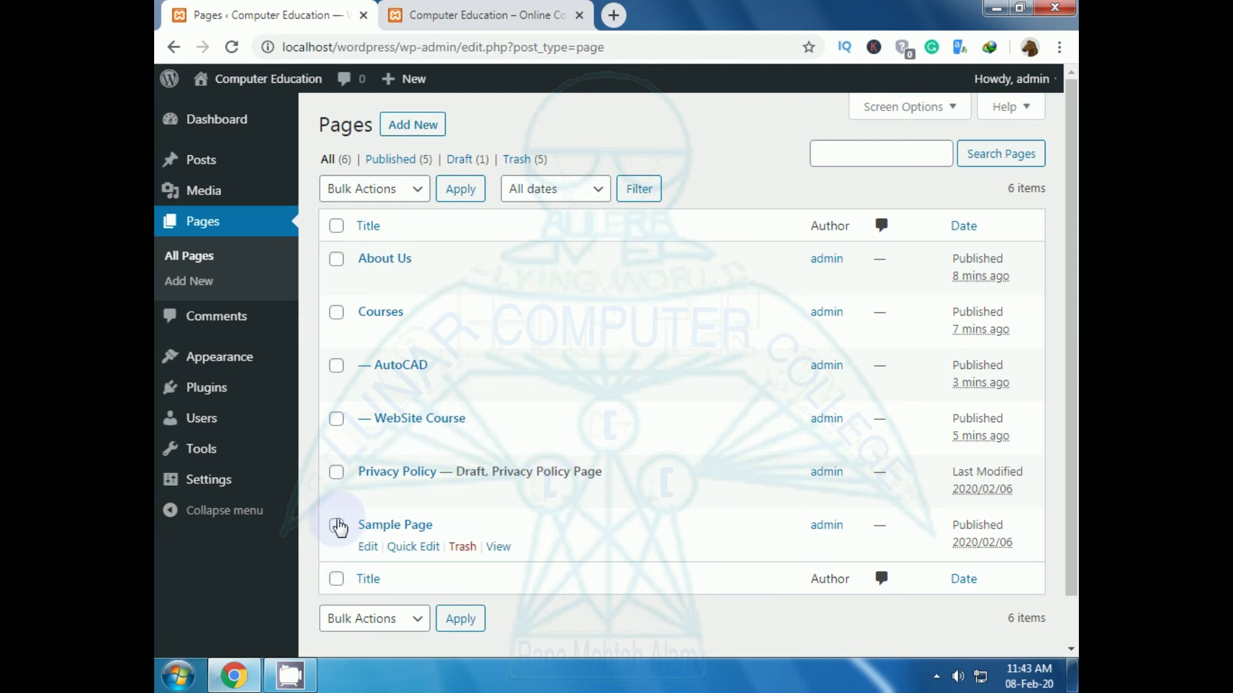
{"action": "left_click", "coordinate": [464, 549]}
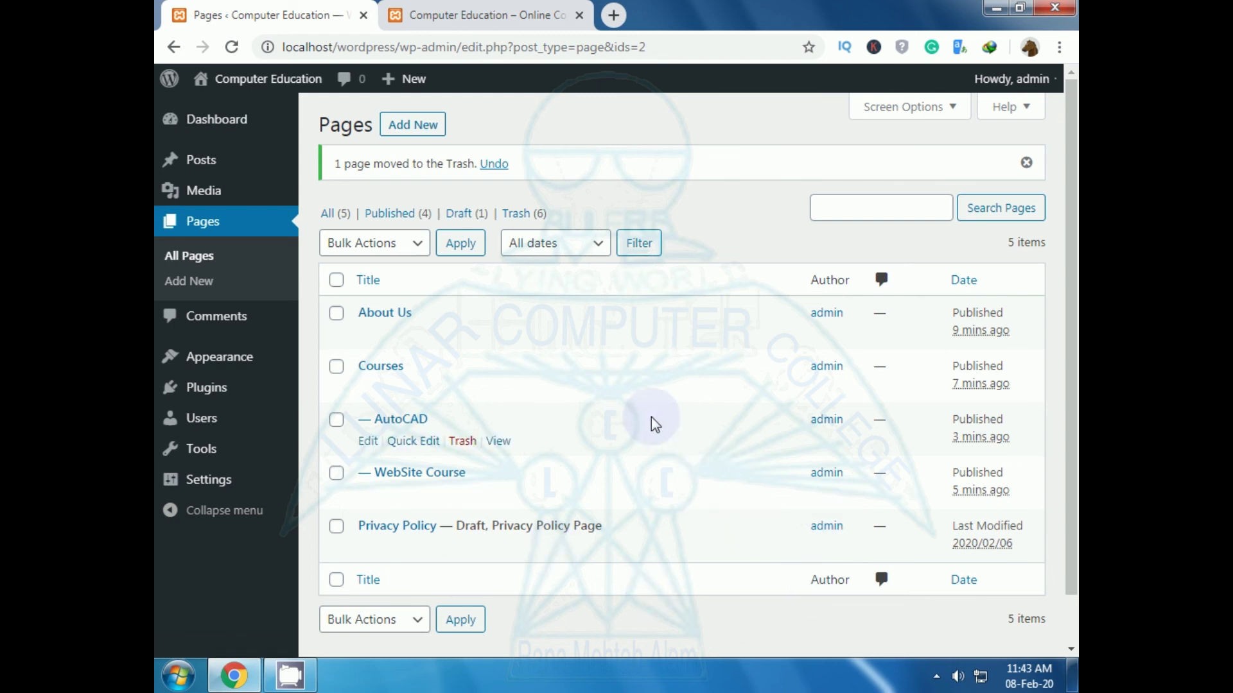
Step: Reload the live site and reveal the Courses dropdown to check the updated menu
{"action": "left_click", "coordinate": [433, 14]}
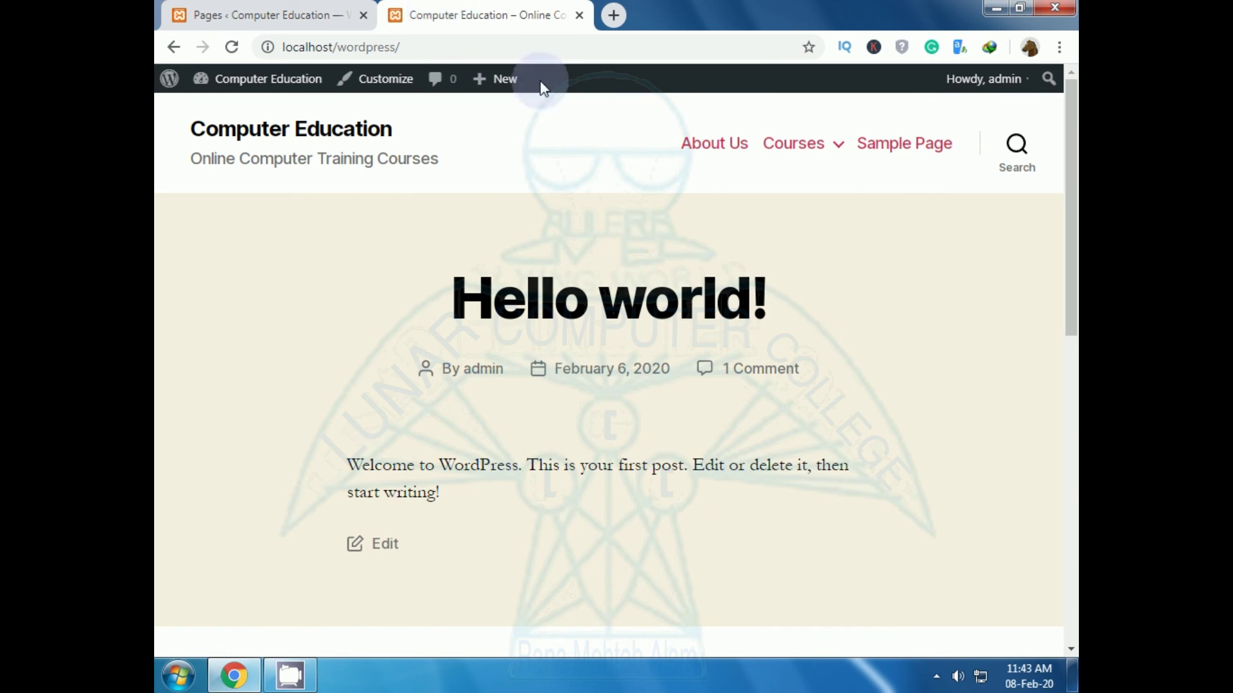
{"action": "left_click", "coordinate": [232, 47]}
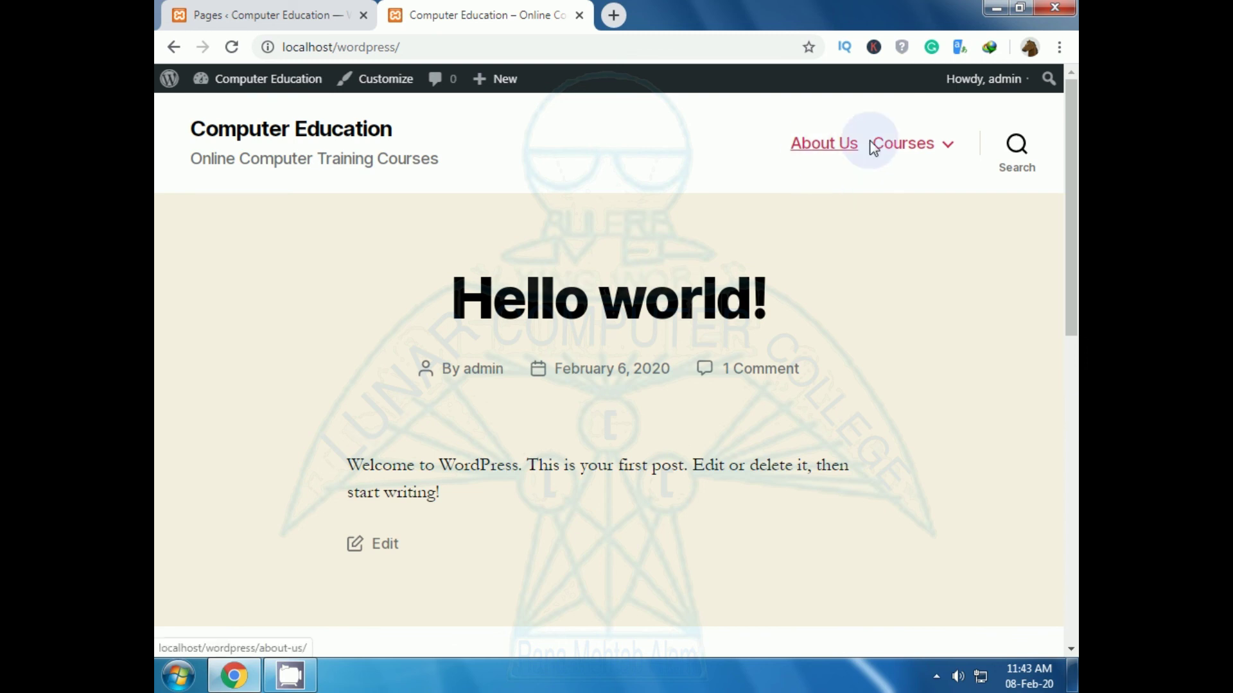
{"action": "mouse_move", "coordinate": [945, 145]}
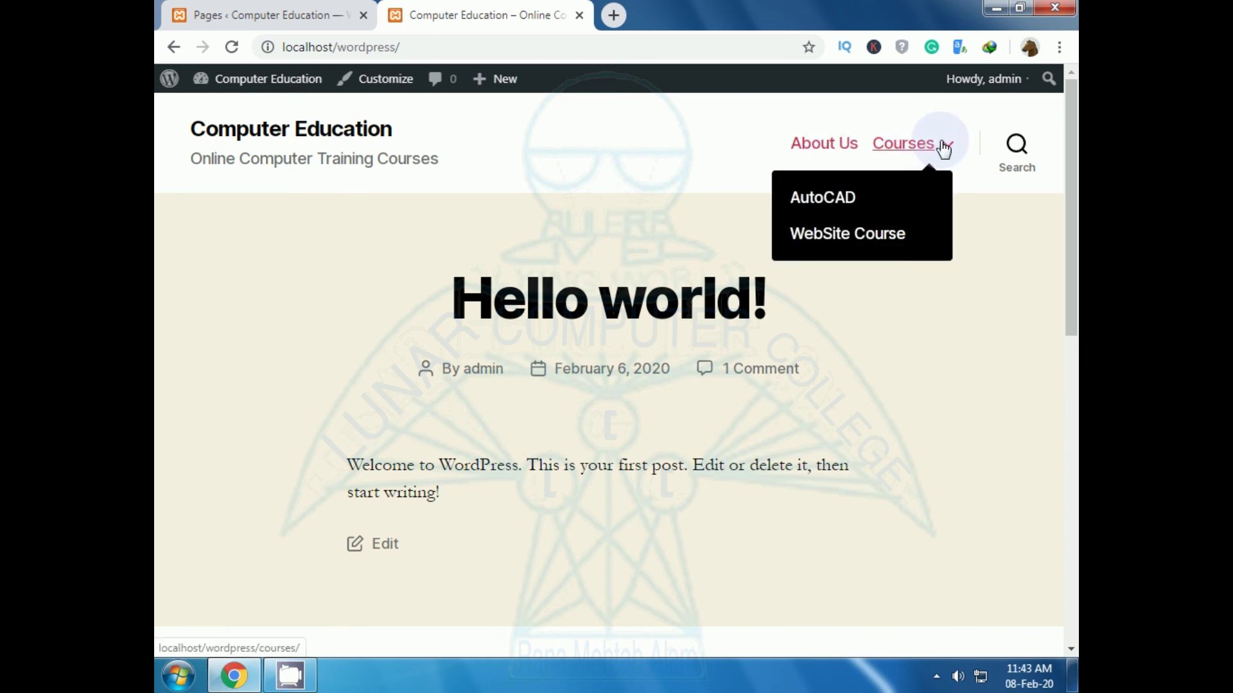